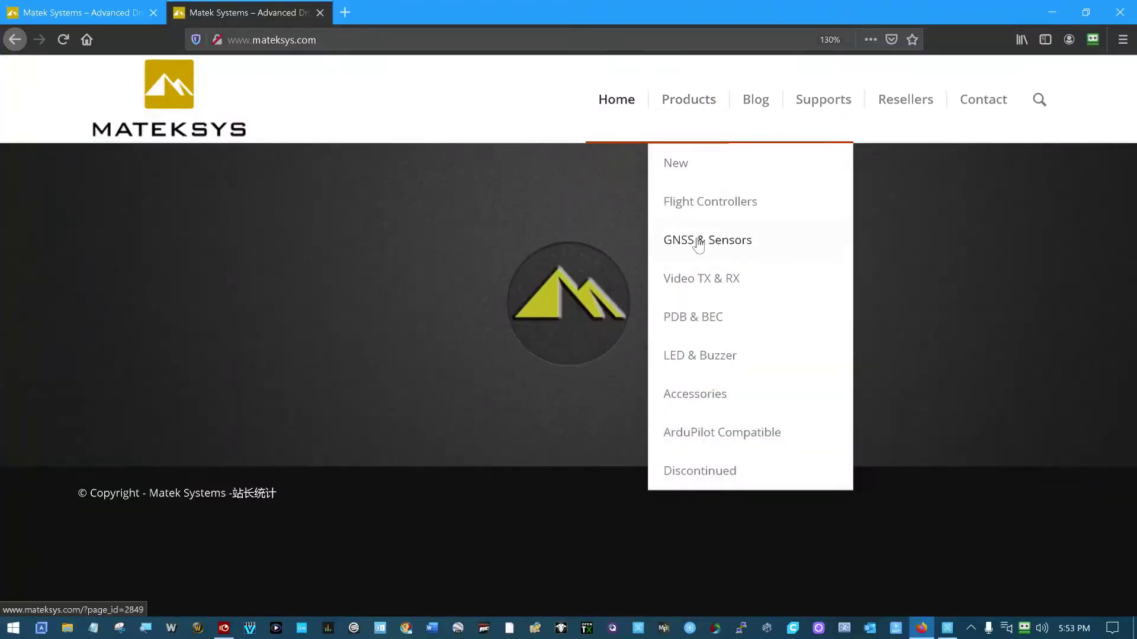
- Open the GNSS & Sensors product category on mateksys.com
left_click(697, 242)
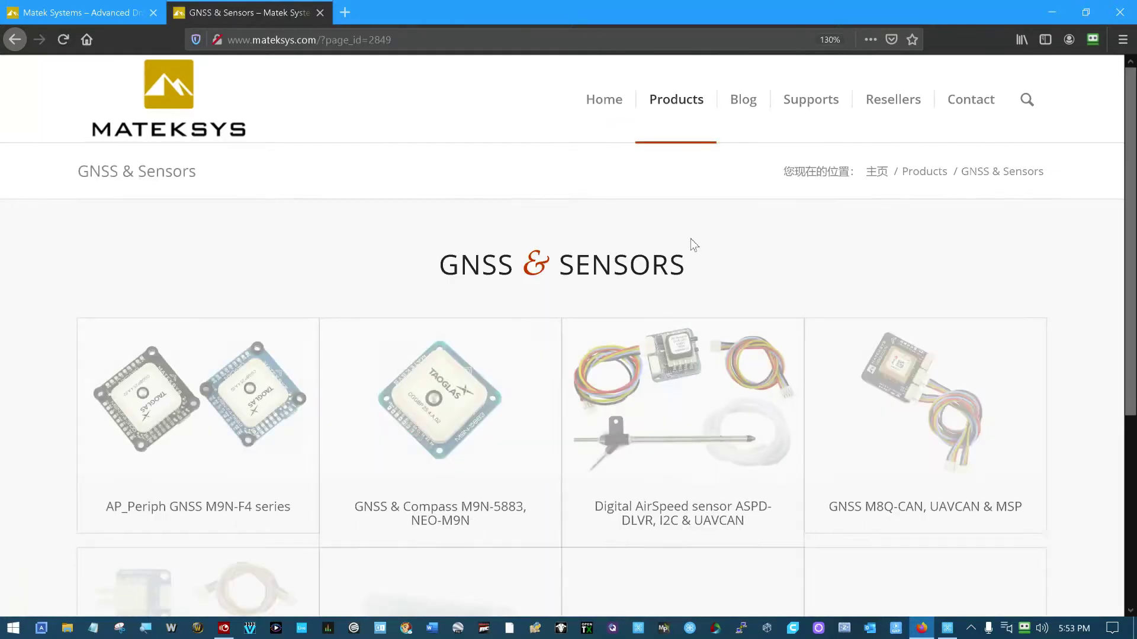
- Open the Digital Airspeed Sensor ASPD-4525 product page and scroll through its photos and 20mm dimensions
scroll(622, 223, "down", 5)
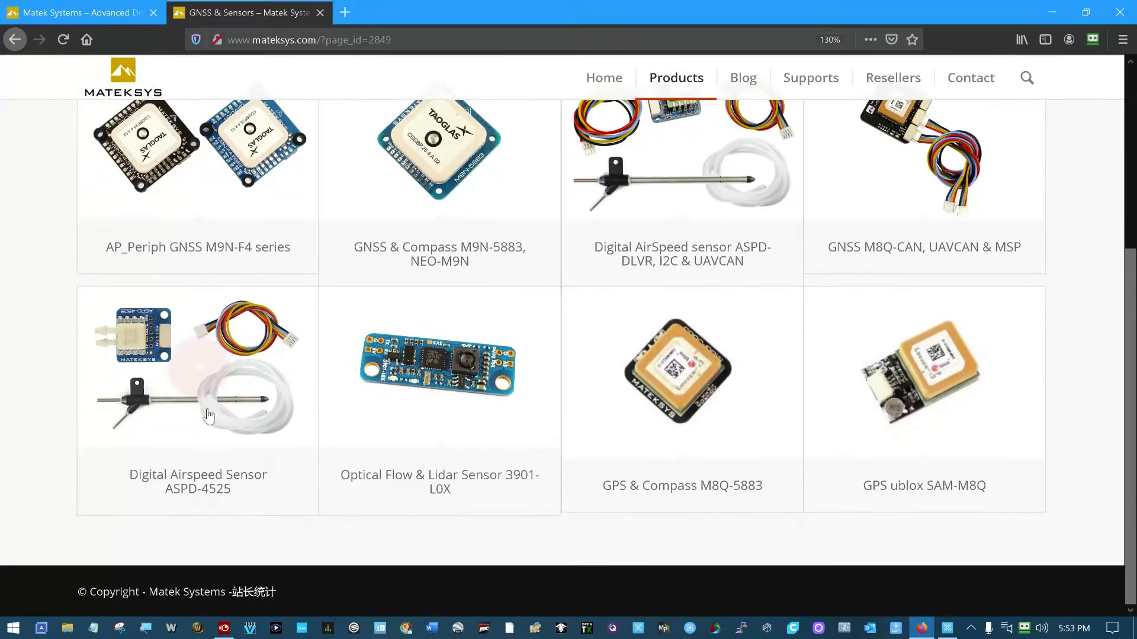
left_click(198, 370)
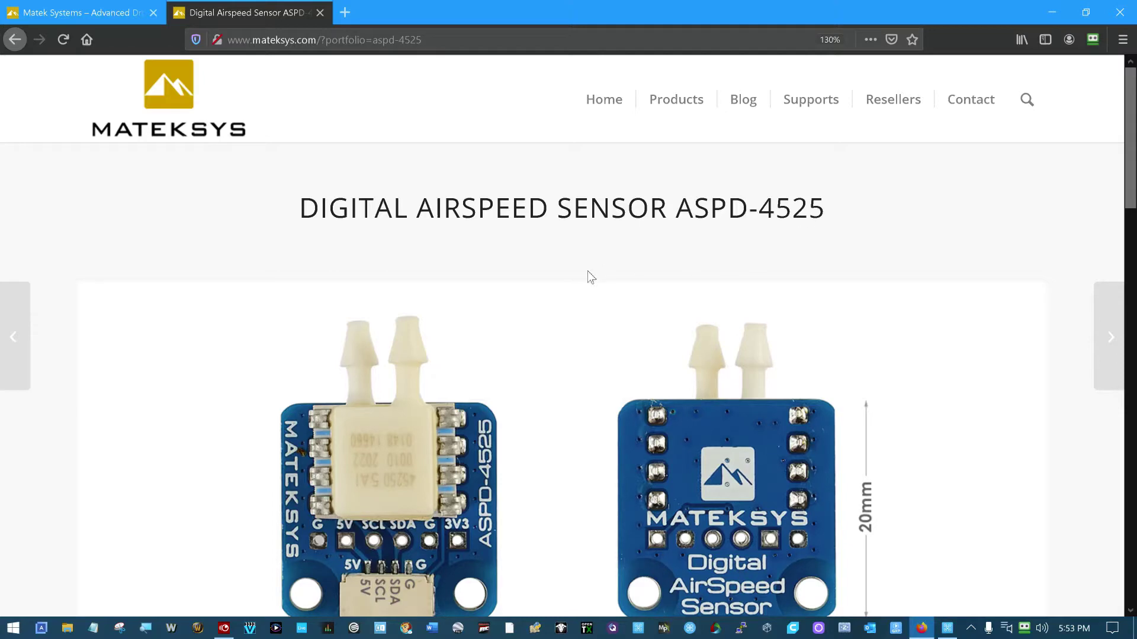
scroll(588, 271, "down", 2)
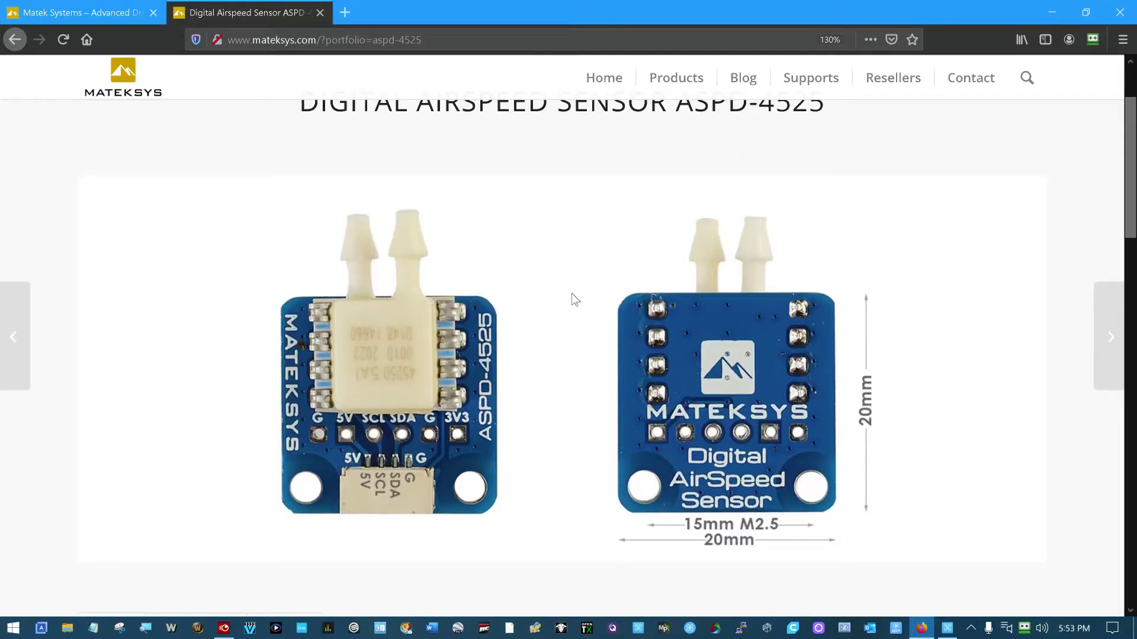
scroll(571, 294, "down", 2)
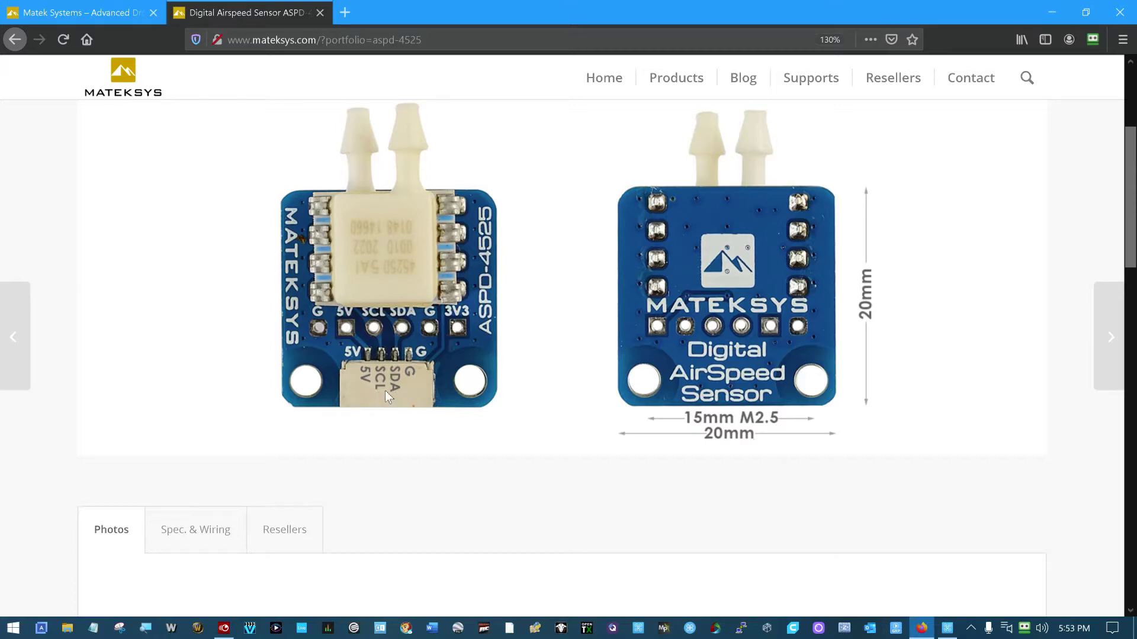
scroll(379, 392, "down", 5)
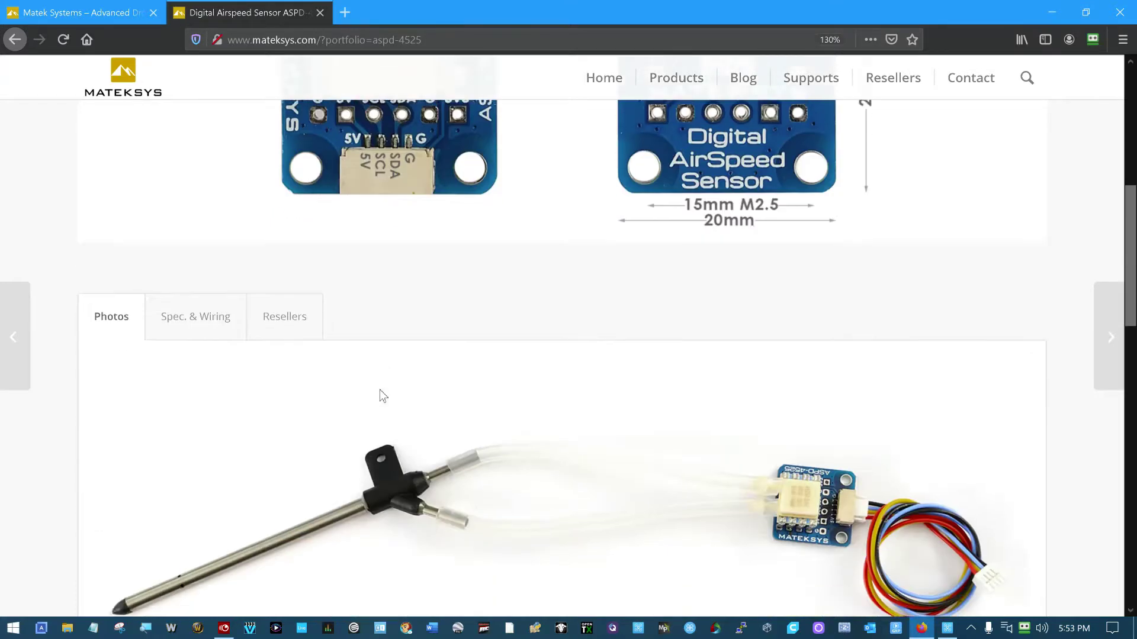
scroll(240, 308, "down", 6)
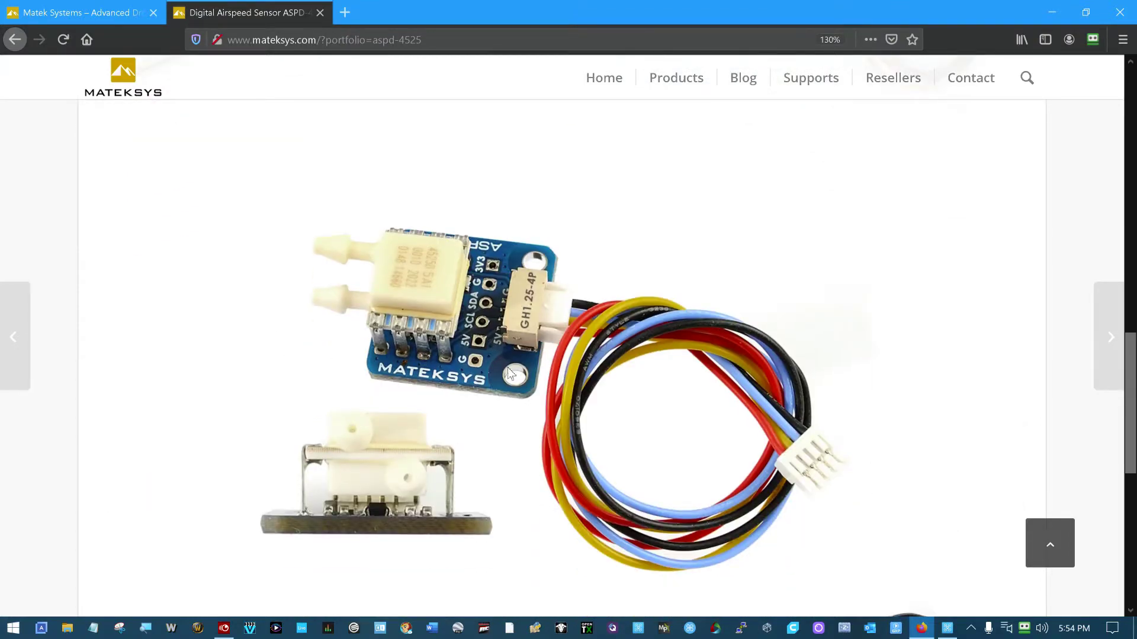
scroll(502, 384, "down", 5)
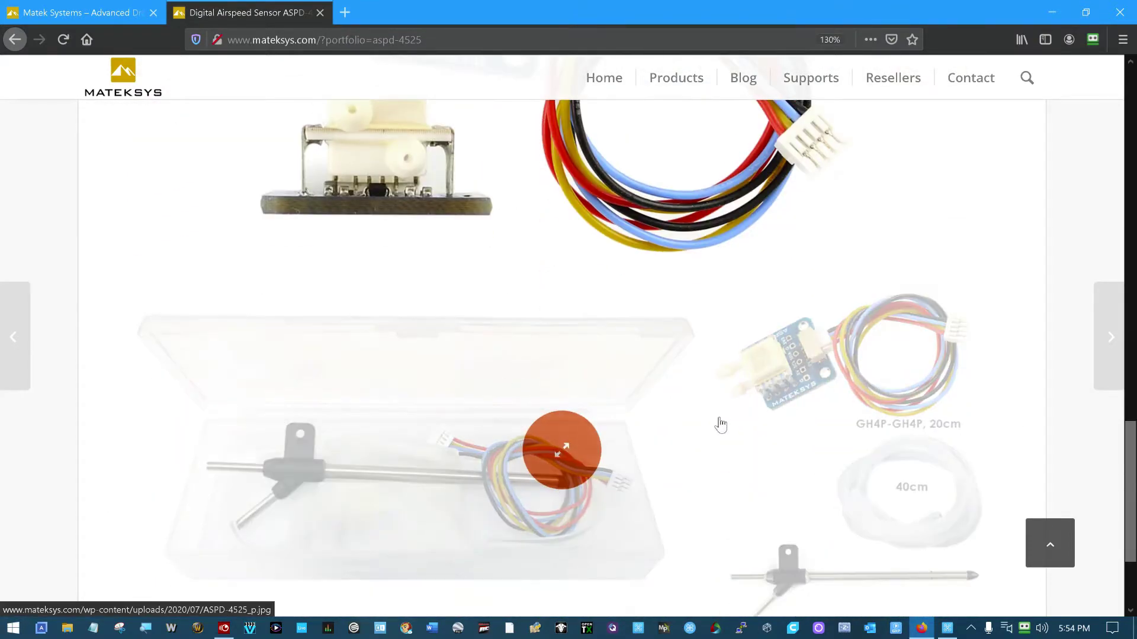
scroll(722, 484, "down", 3)
scroll(681, 453, "up", 15)
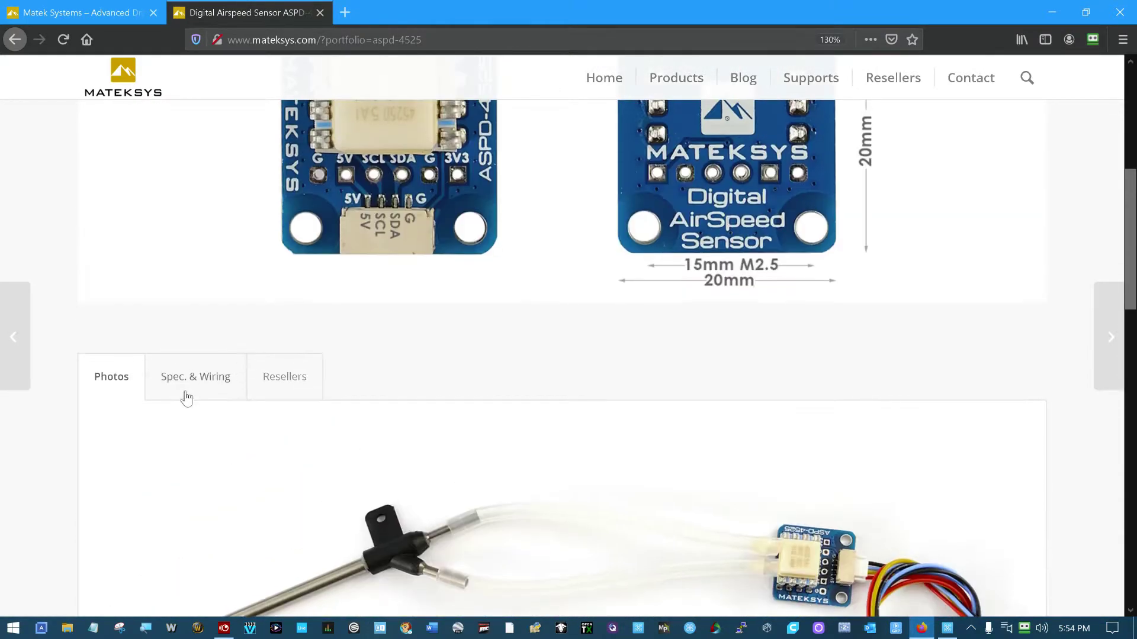
- Show the ASPD-4525 Spec. & Wiring details, highlighting the I2C (SCL & SDA) output and JST-GH pins
left_click(290, 384)
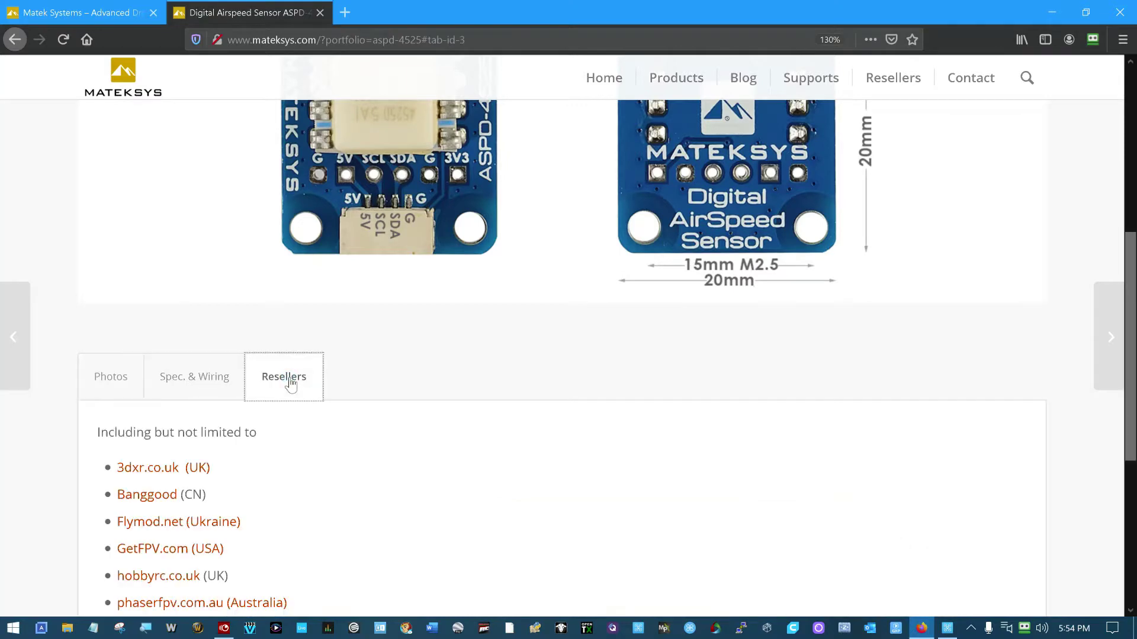
left_click(181, 382)
scroll(359, 422, "down", 3)
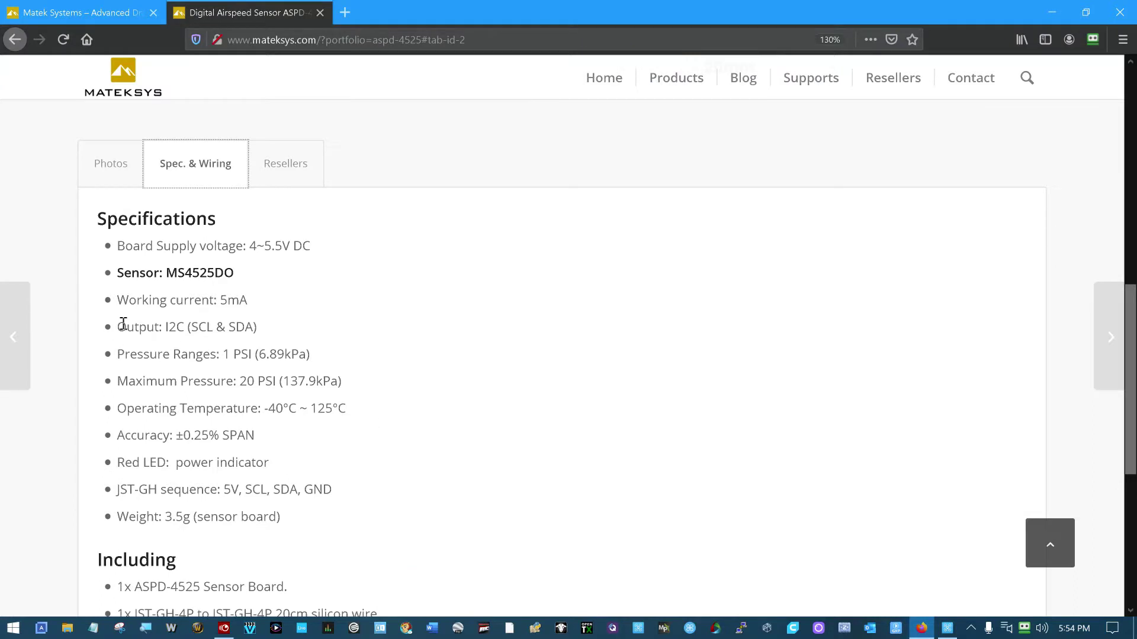
left_click_drag(117, 325, 268, 329)
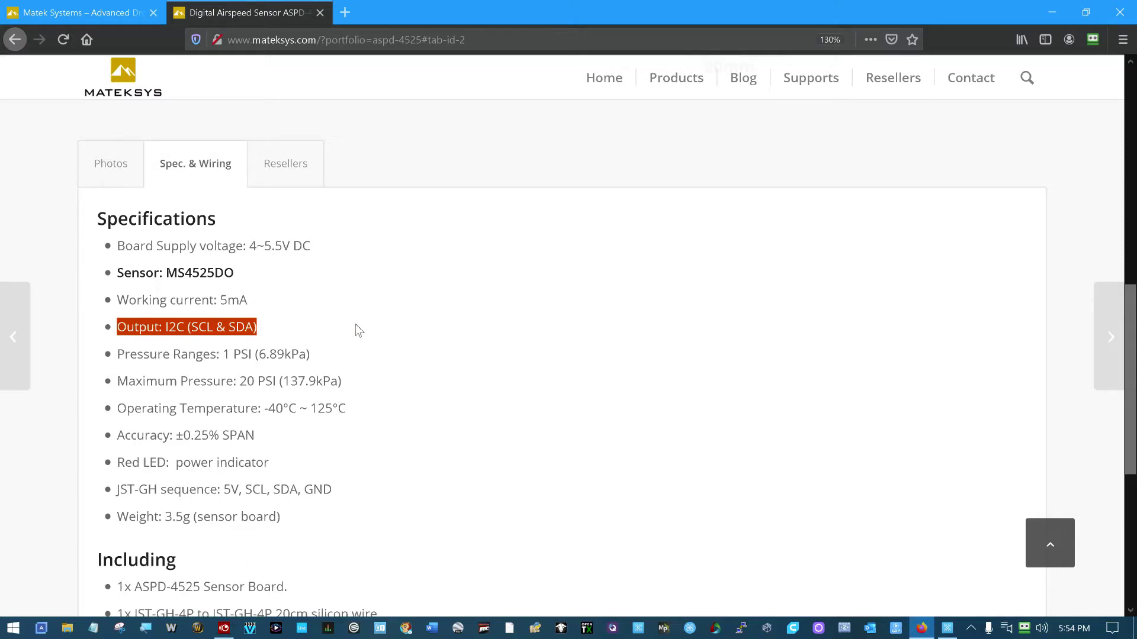
left_click_drag(239, 488, 307, 486)
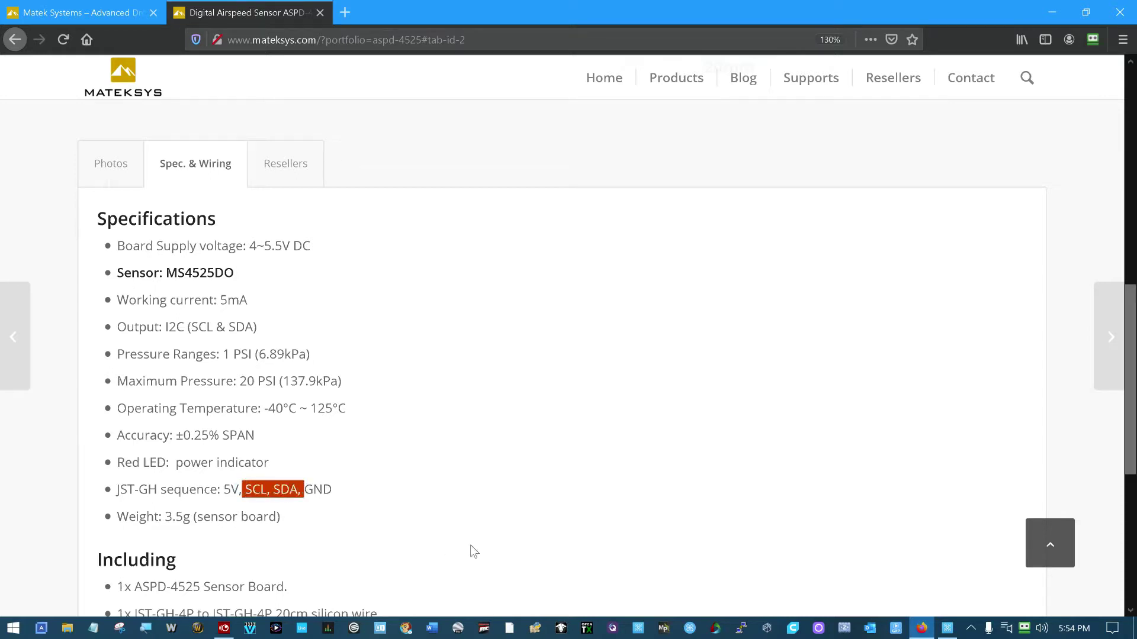
left_click(541, 431)
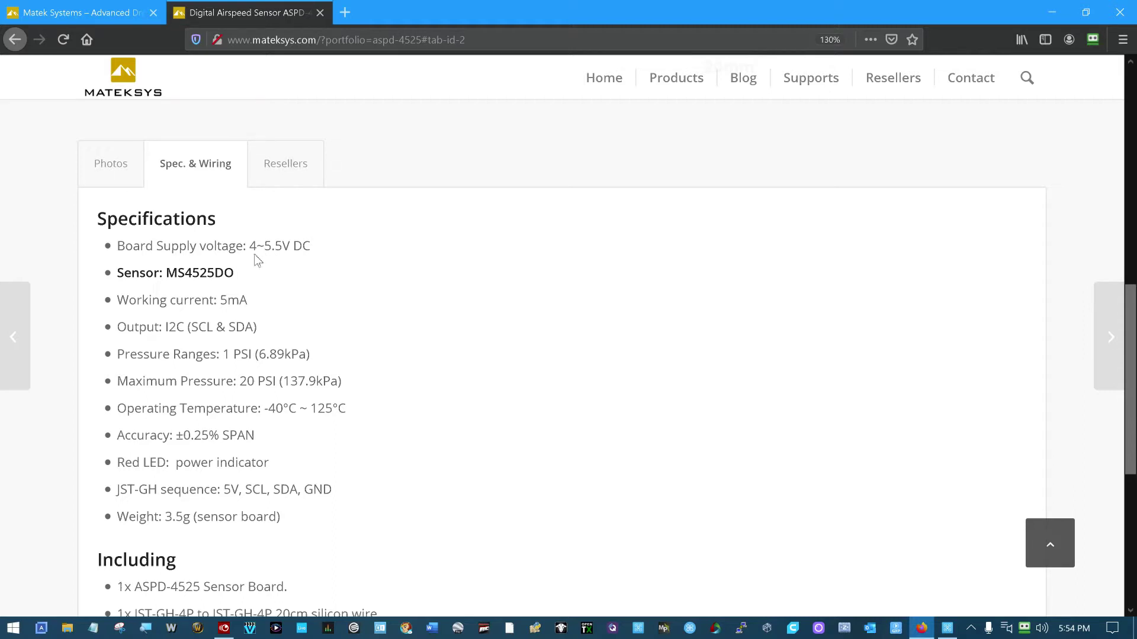
scroll(495, 325, "down", 3)
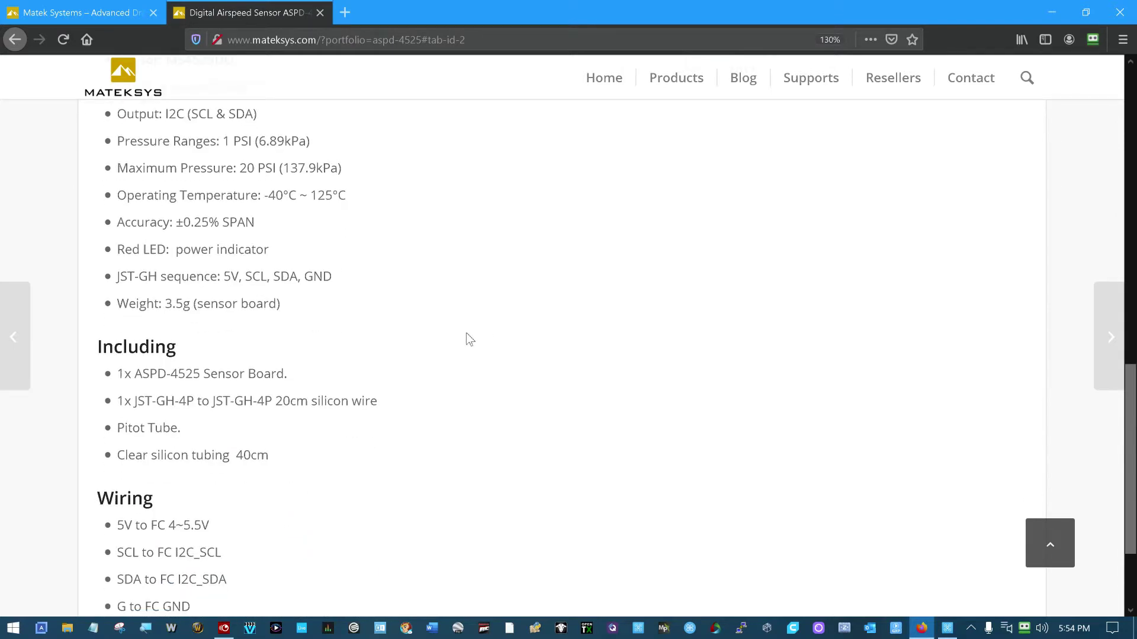
scroll(468, 340, "up", 2)
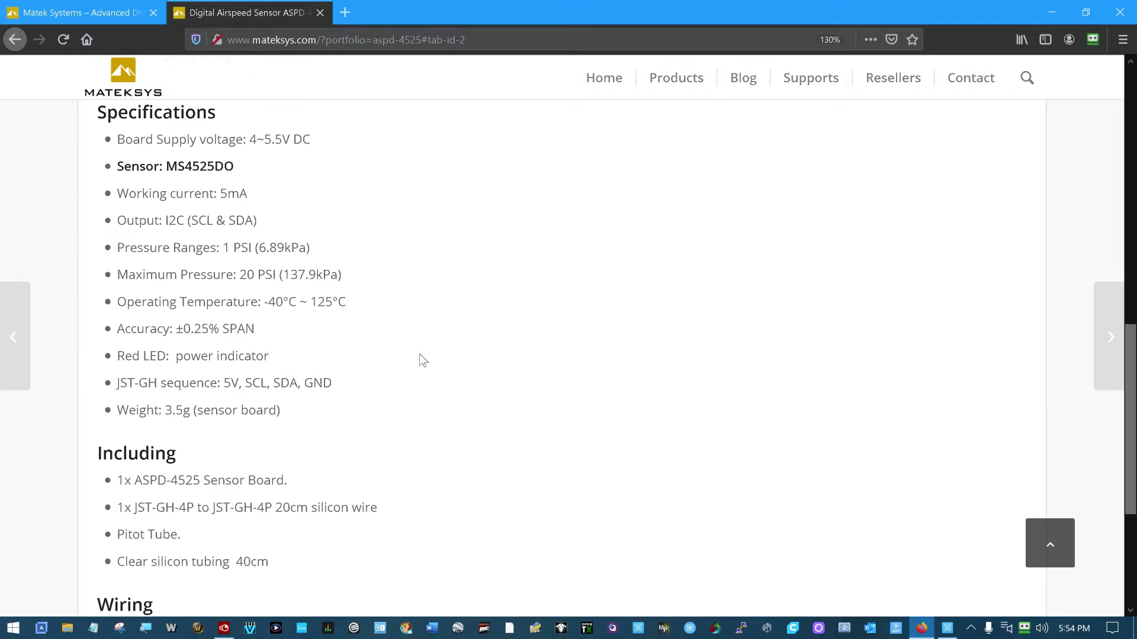
scroll(417, 355, "down", 3)
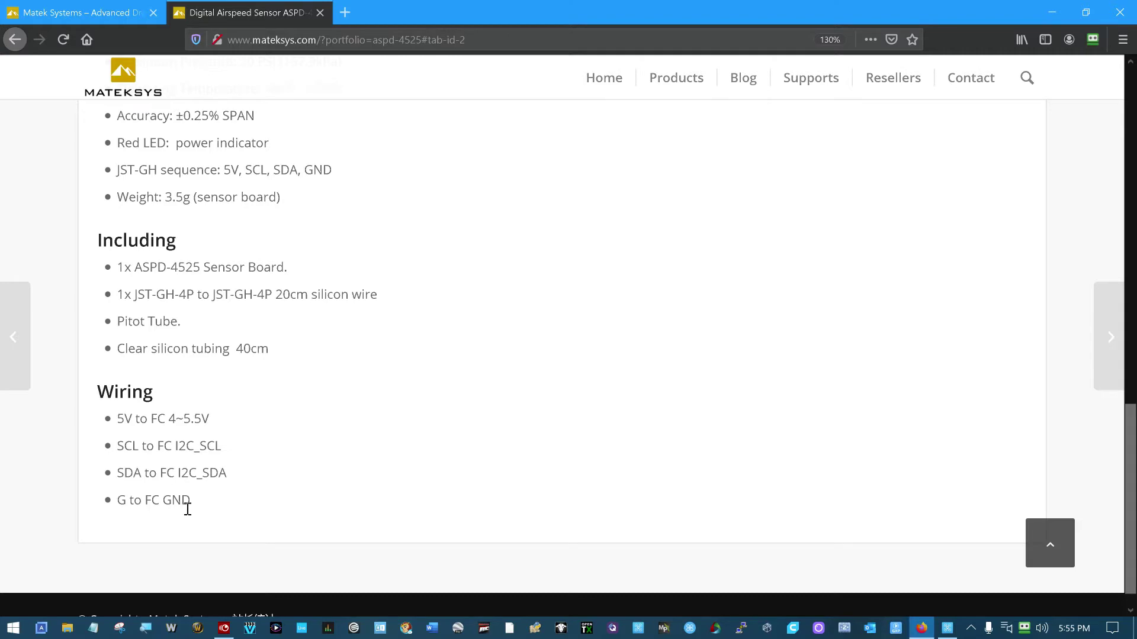
- Open the Flight Controller H743-WING product page from the Flight Controllers category
scroll(318, 468, "up", 15)
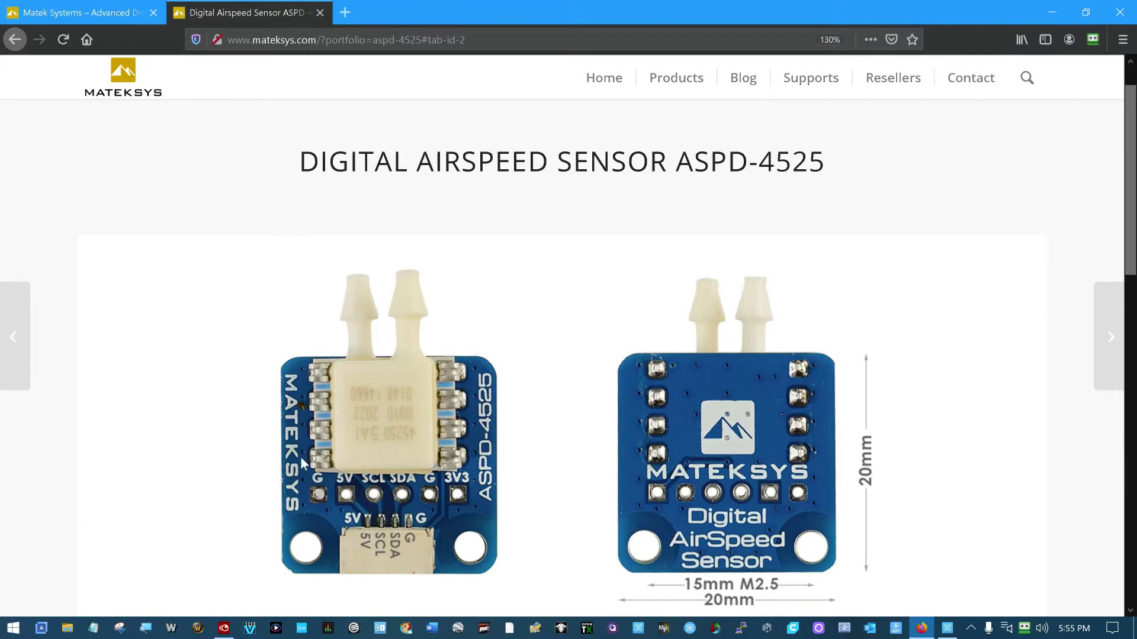
mouse_move(672, 79)
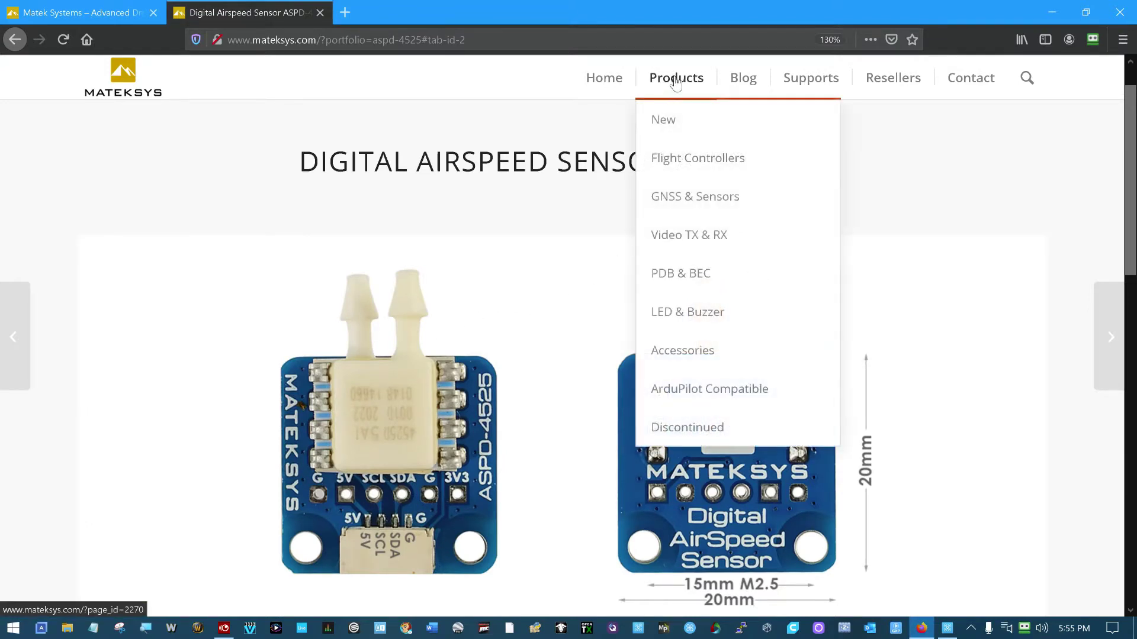
left_click(681, 165)
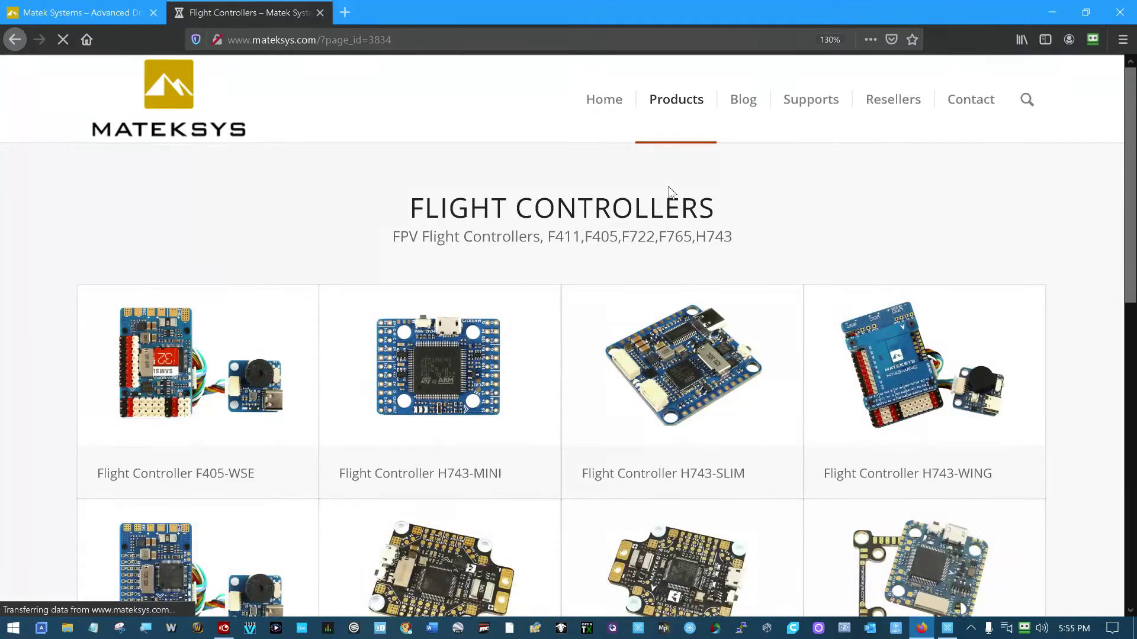
left_click(930, 390)
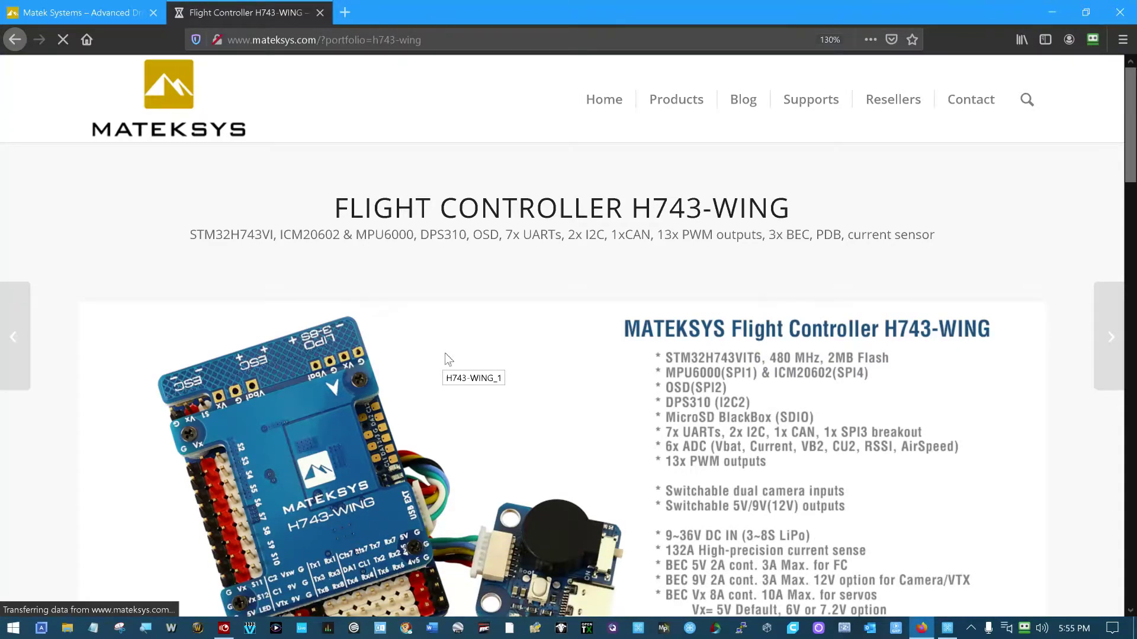
scroll(445, 354, "down", 10)
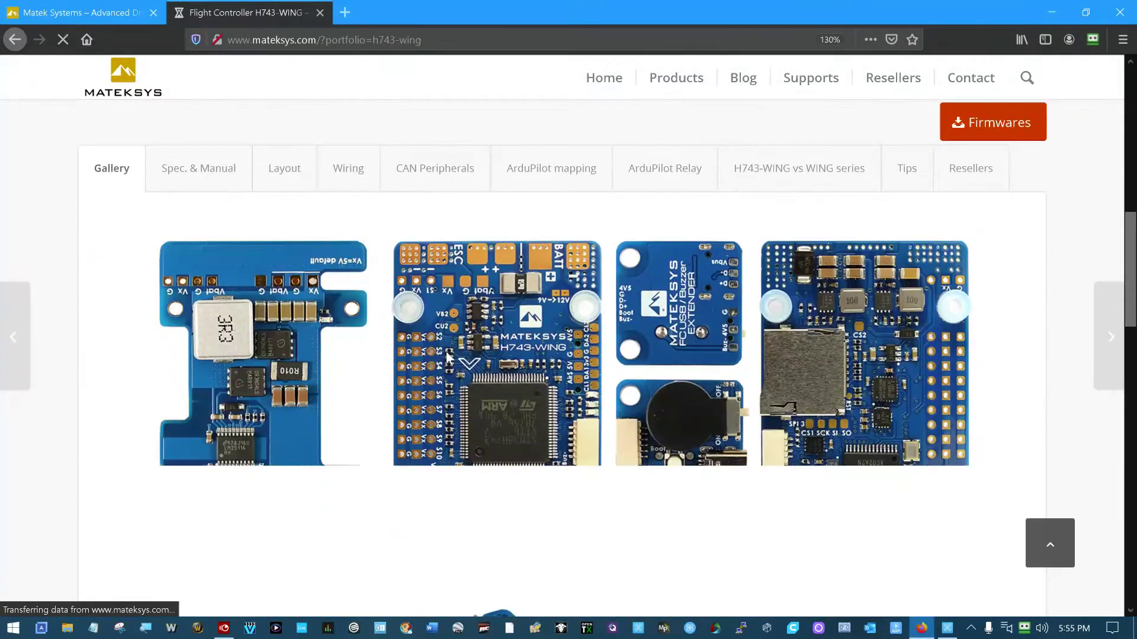
- Review the H743-WING CAN peripherals wiring diagrams
left_click(437, 172)
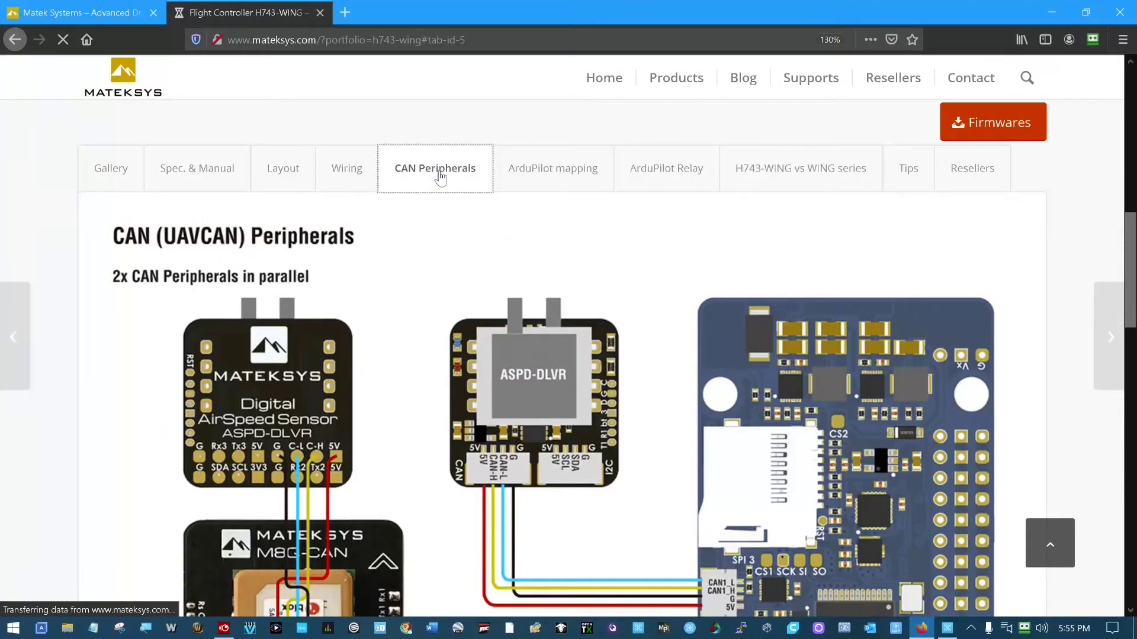
scroll(440, 176, "down", 10)
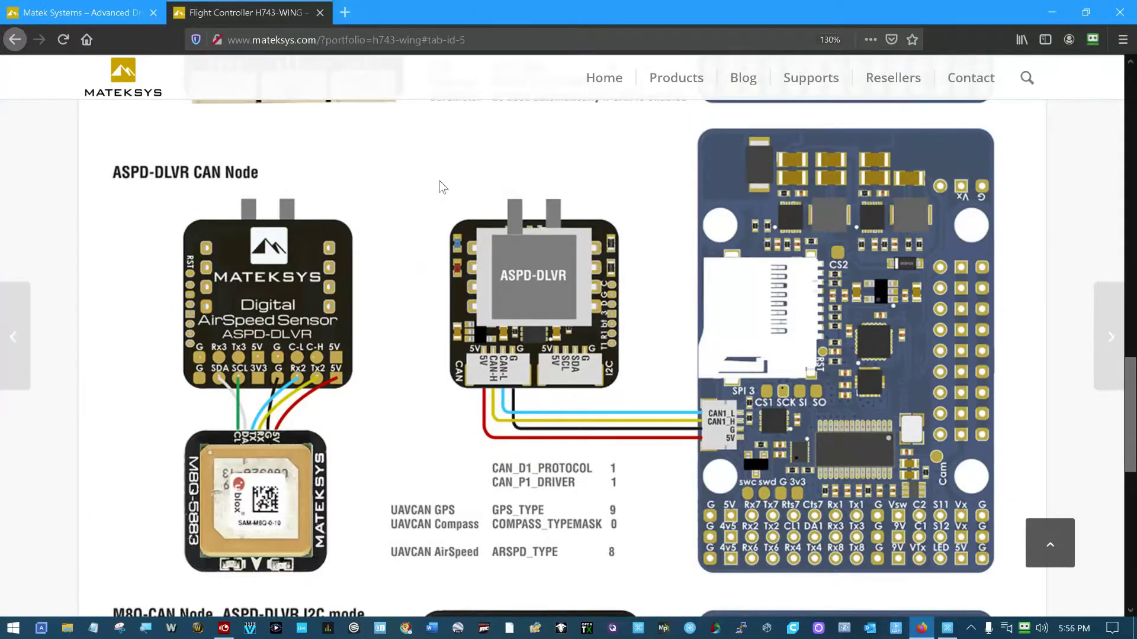
scroll(440, 182, "down", 4)
scroll(440, 187, "down", 5)
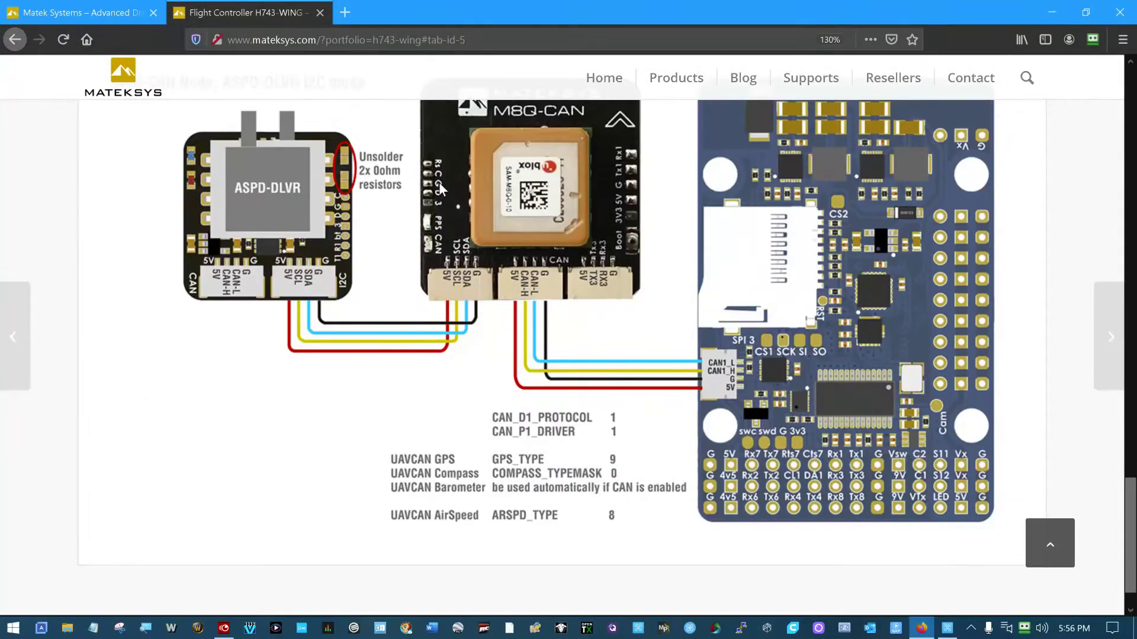
scroll(439, 182, "up", 2)
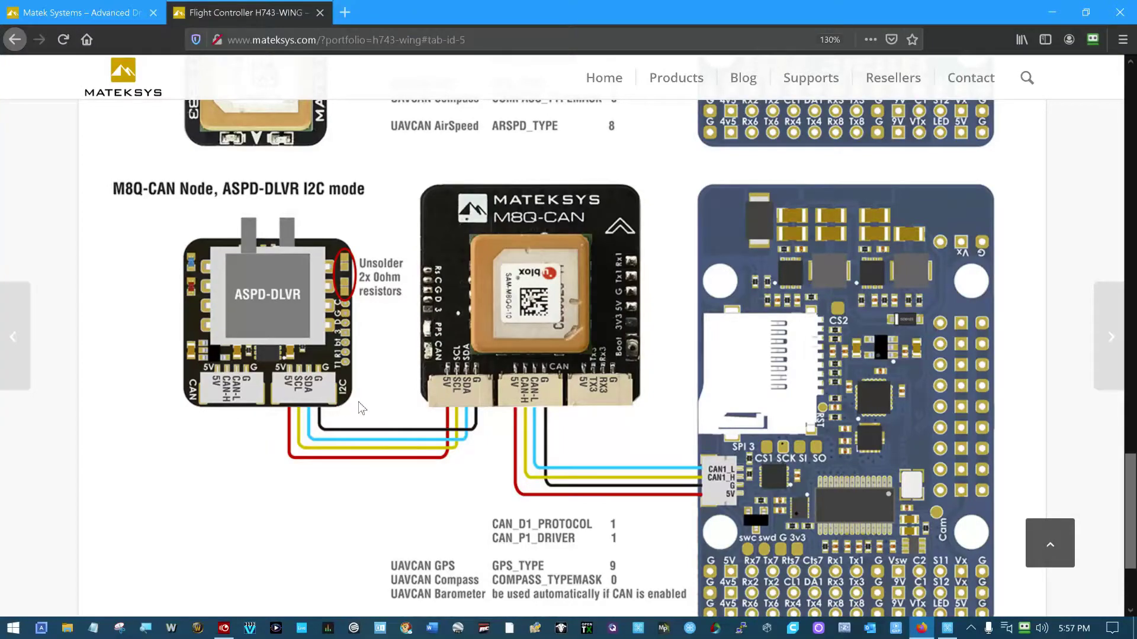
scroll(392, 401, "down", 3)
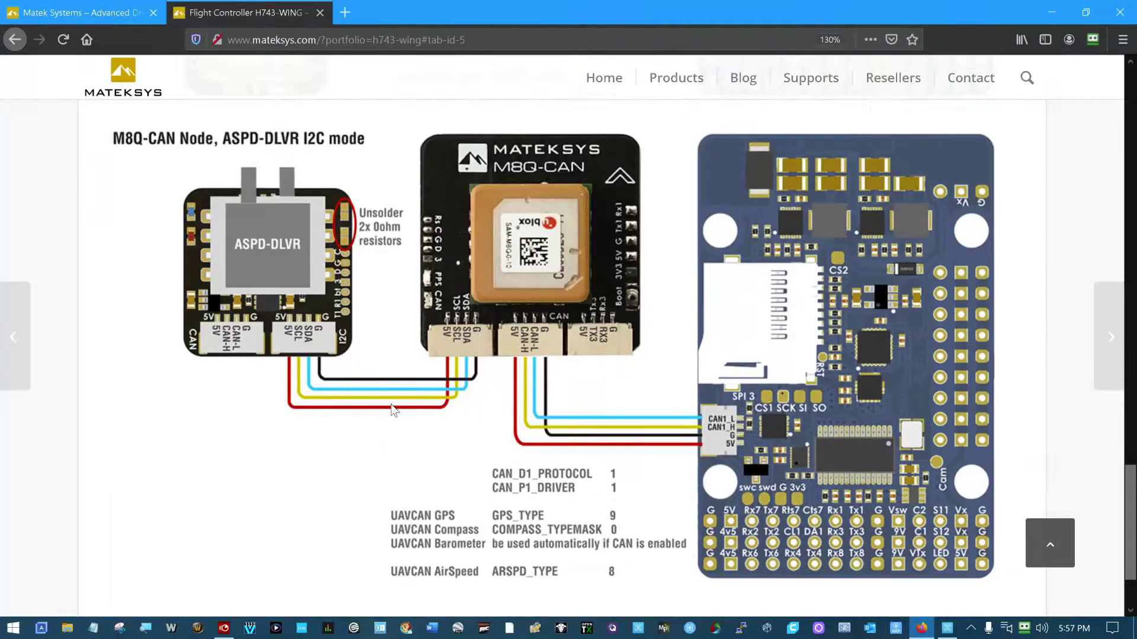
scroll(408, 414, "up", 6)
scroll(410, 414, "up", 10)
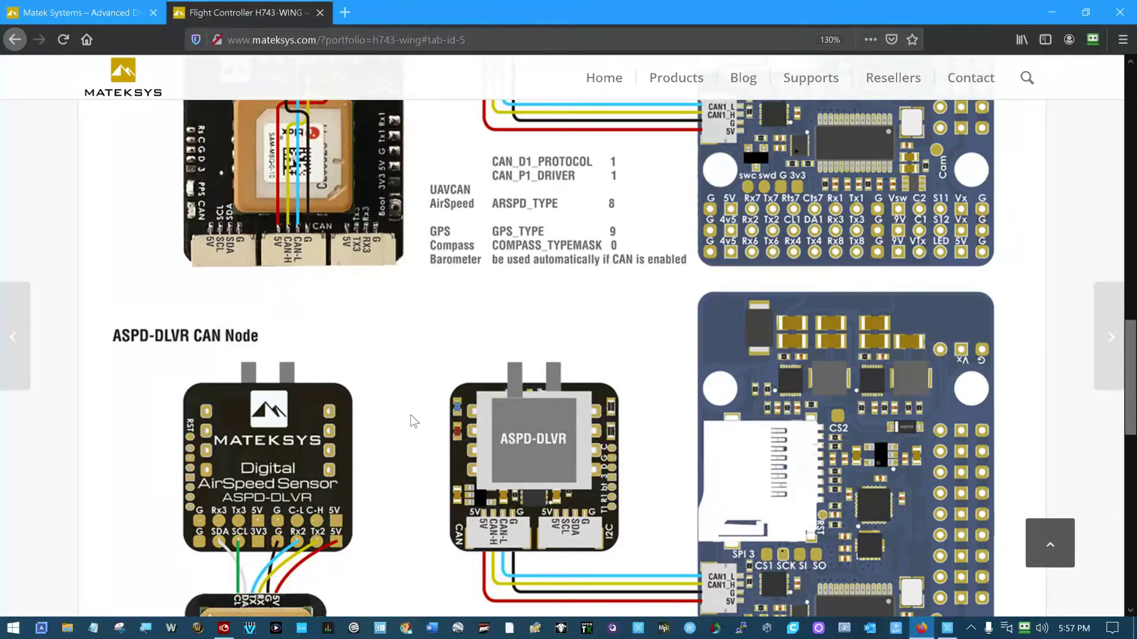
scroll(411, 415, "up", 3)
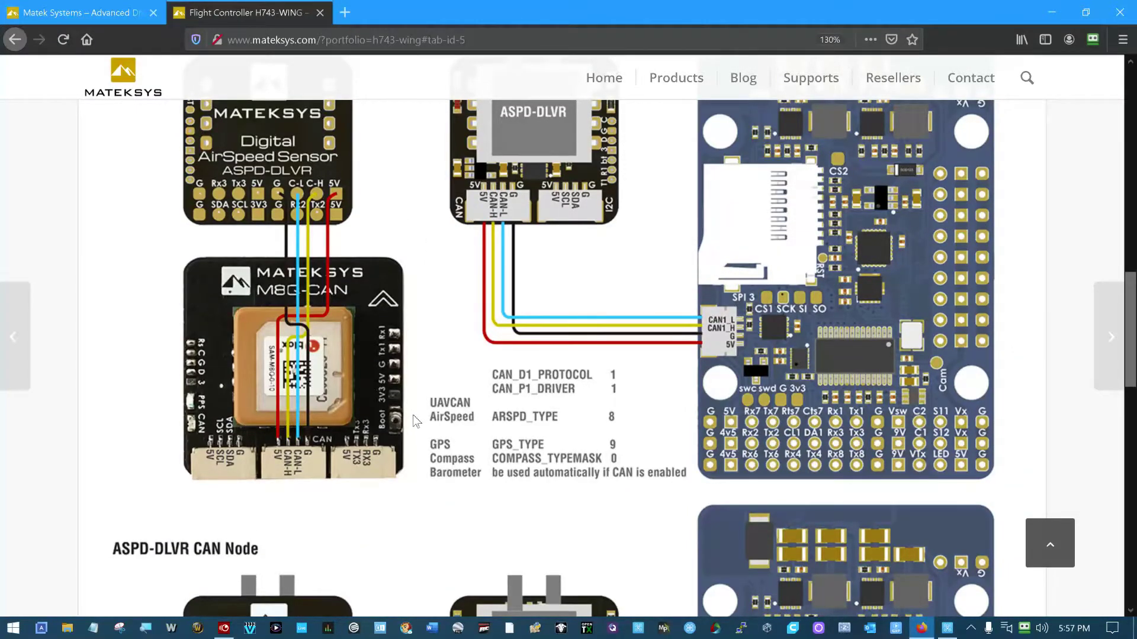
scroll(411, 415, "down", 7)
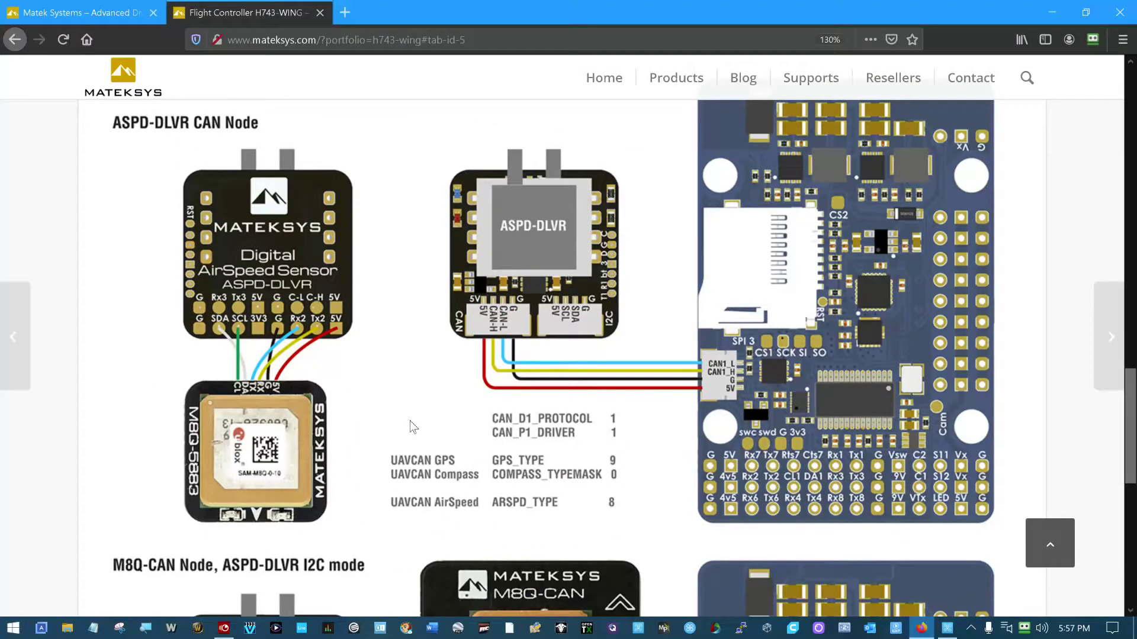
- Go back to the GNSS & Sensors product category from the Products menu
scroll(412, 423, "up", 20)
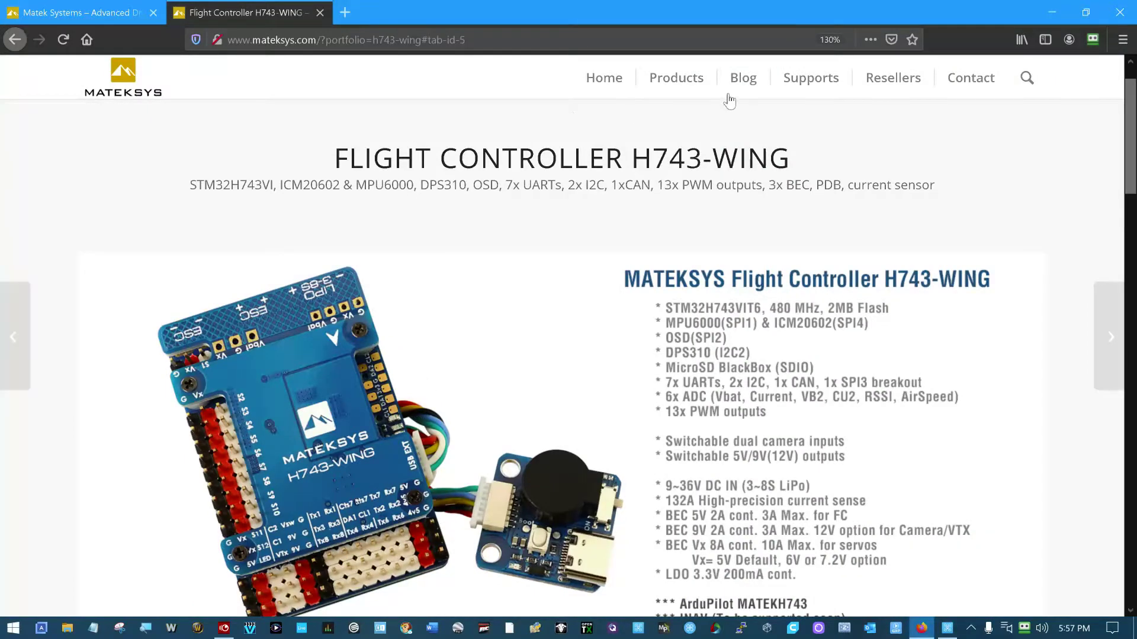
mouse_move(679, 108)
left_click(681, 198)
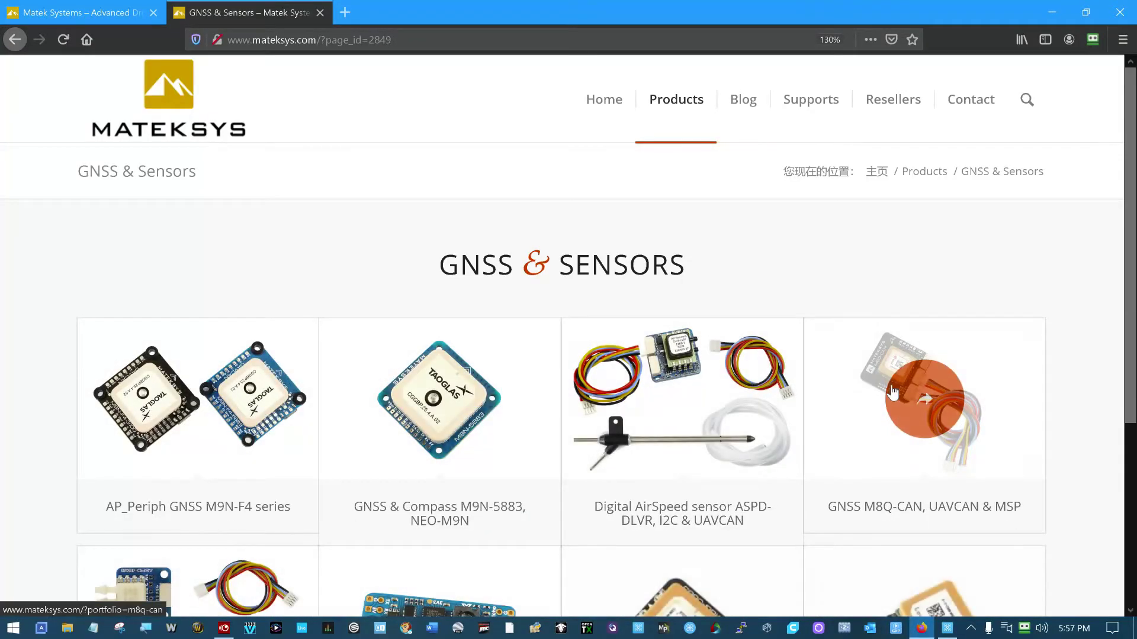
- Open the GNSS M8Q-CAN page and read its UAVCAN parameters, including CAN_D1_PROTOCOL and ARSPD_TYPE
left_click(926, 403)
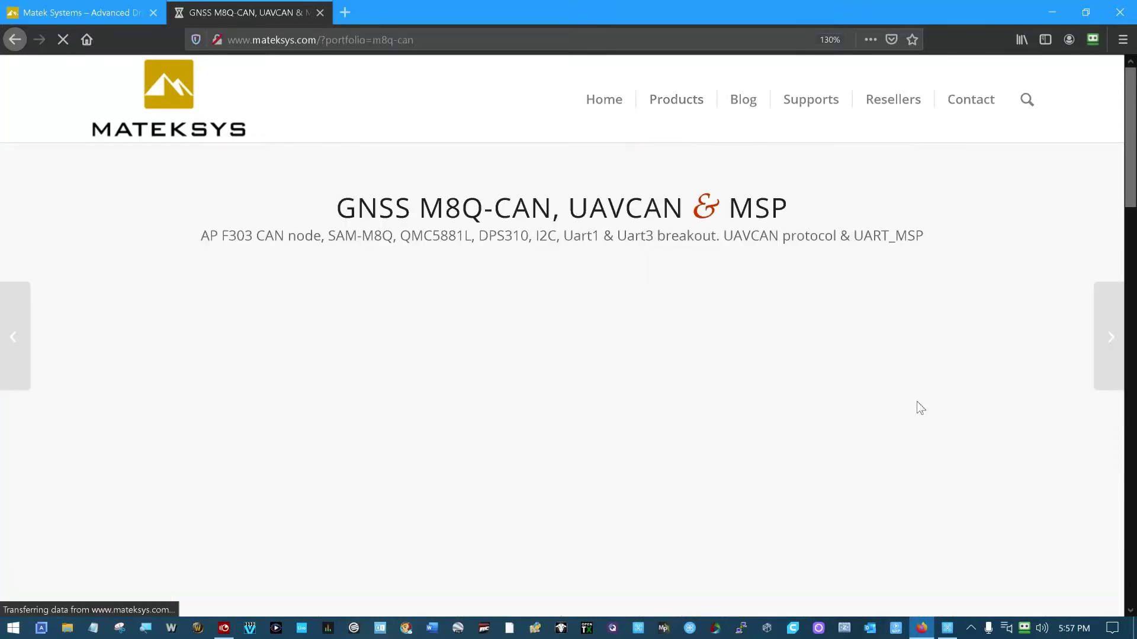
scroll(568, 331, "down", 5)
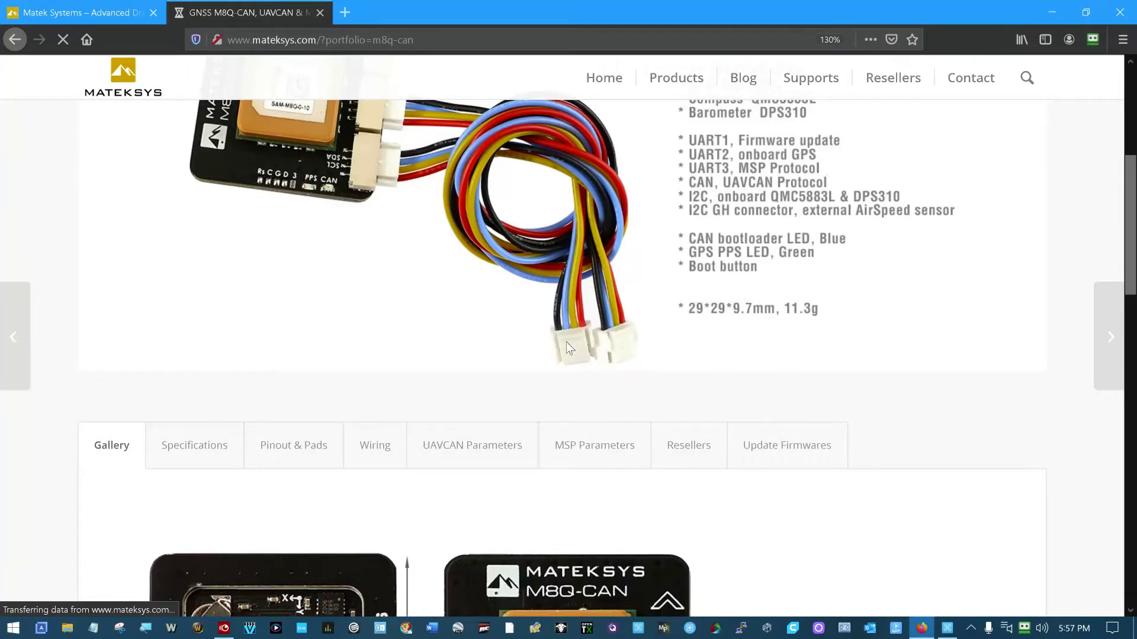
left_click(467, 450)
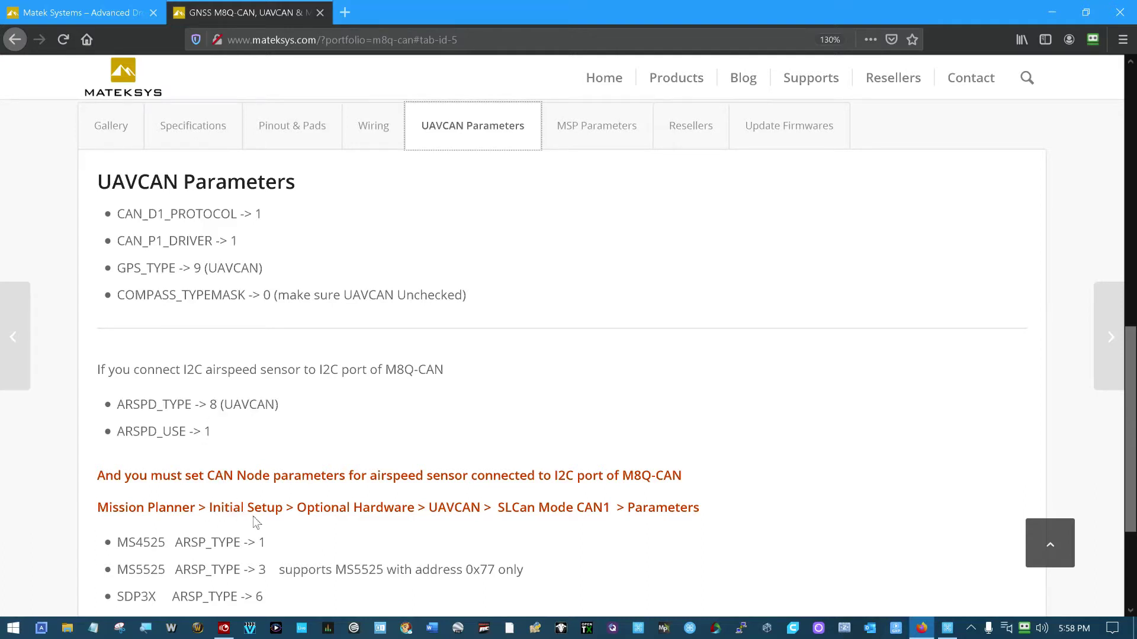
scroll(258, 503, "down", 2)
scroll(259, 503, "down", 1)
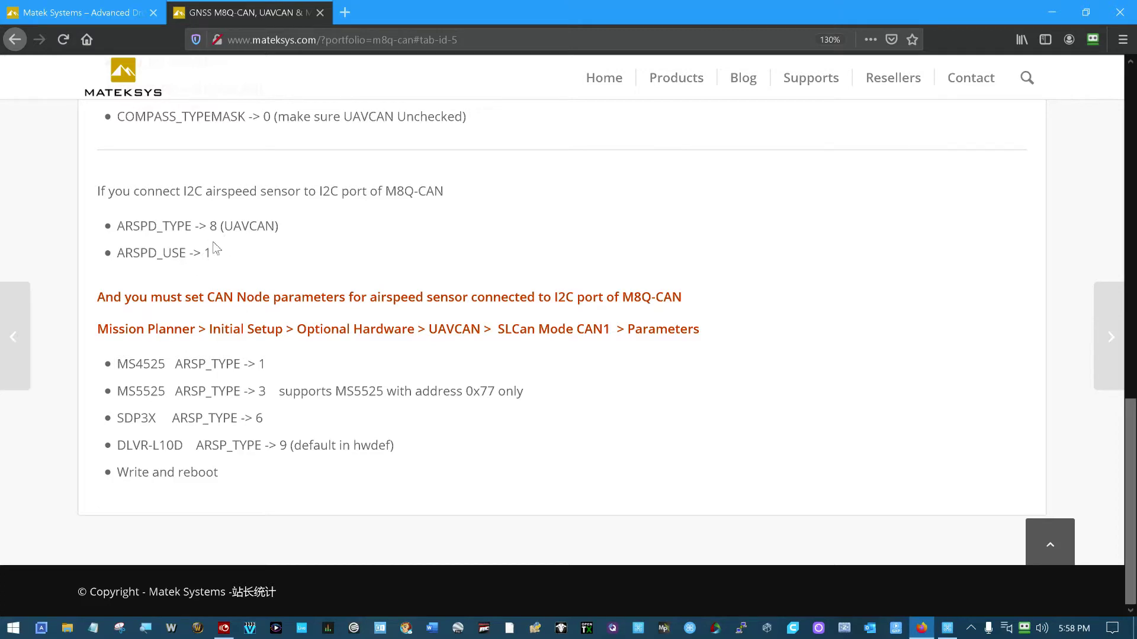
scroll(256, 290, "up", 5)
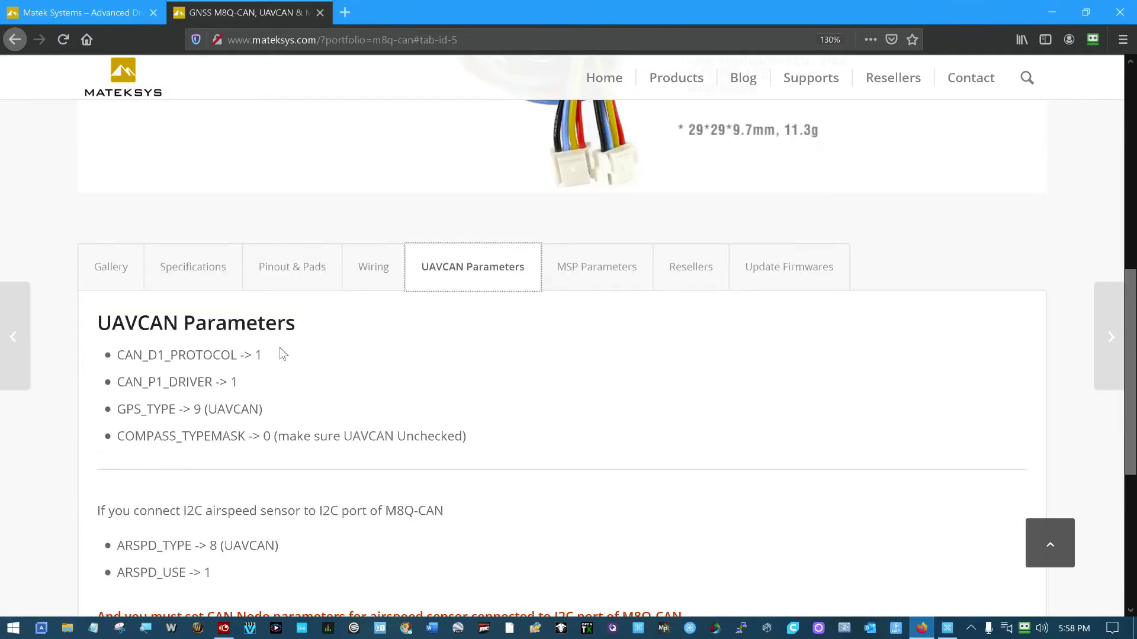
- Read the M8Q-CAN MSP Parameters for INAV's MSP GPS, compass and barometer setup
left_click(598, 260)
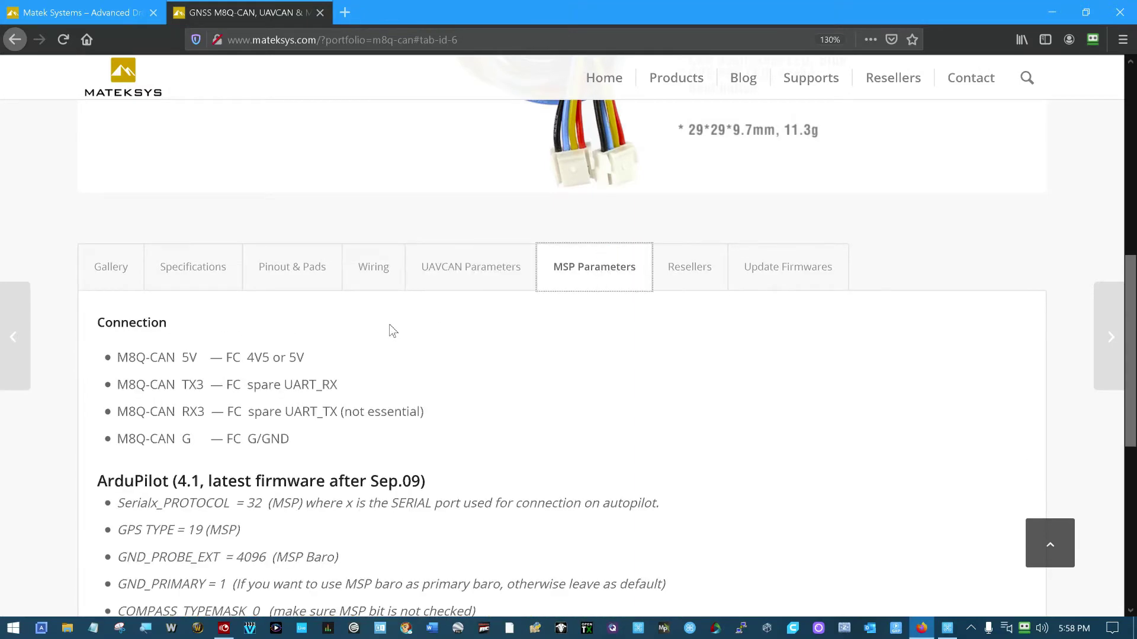
scroll(364, 328, "down", 3)
scroll(305, 332, "down", 3)
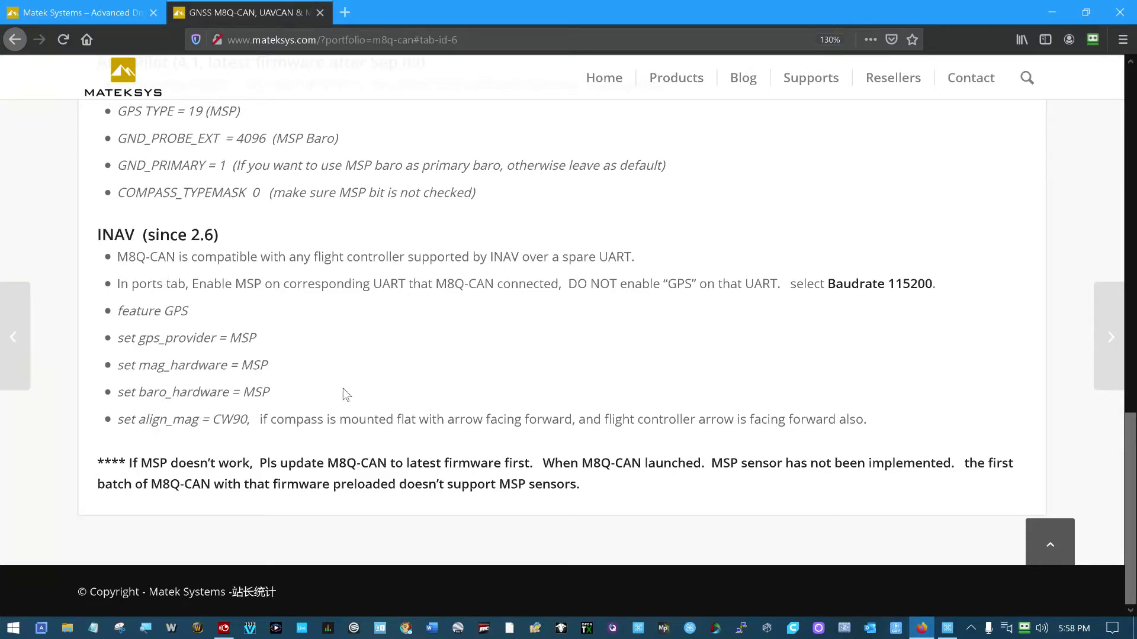
scroll(343, 388, "up", 3)
scroll(574, 361, "up", 3)
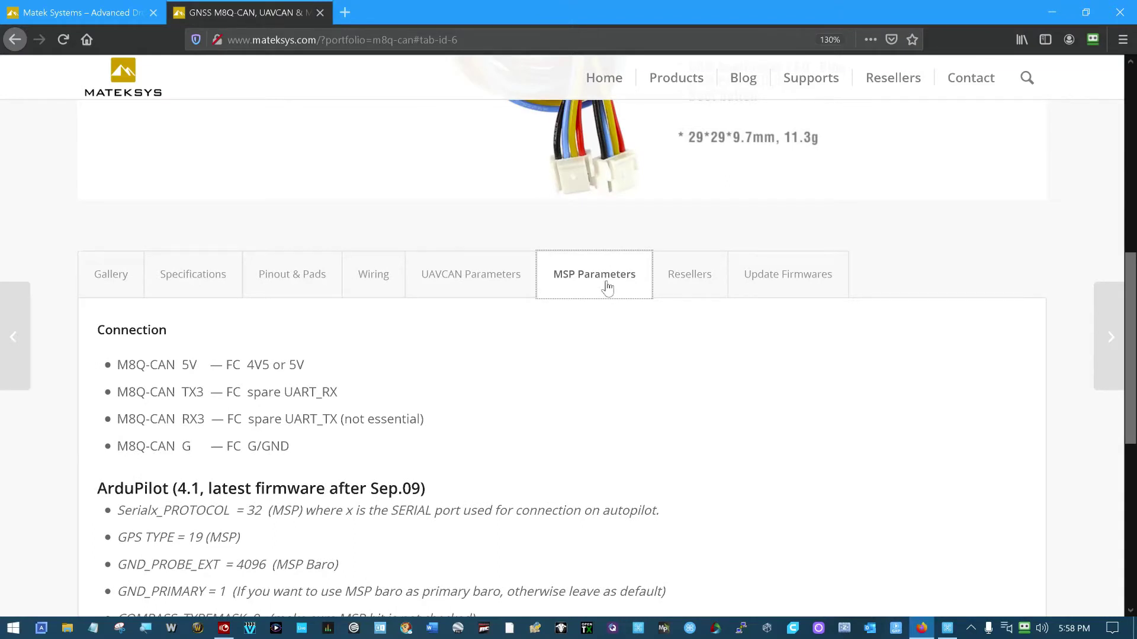
left_click(372, 278)
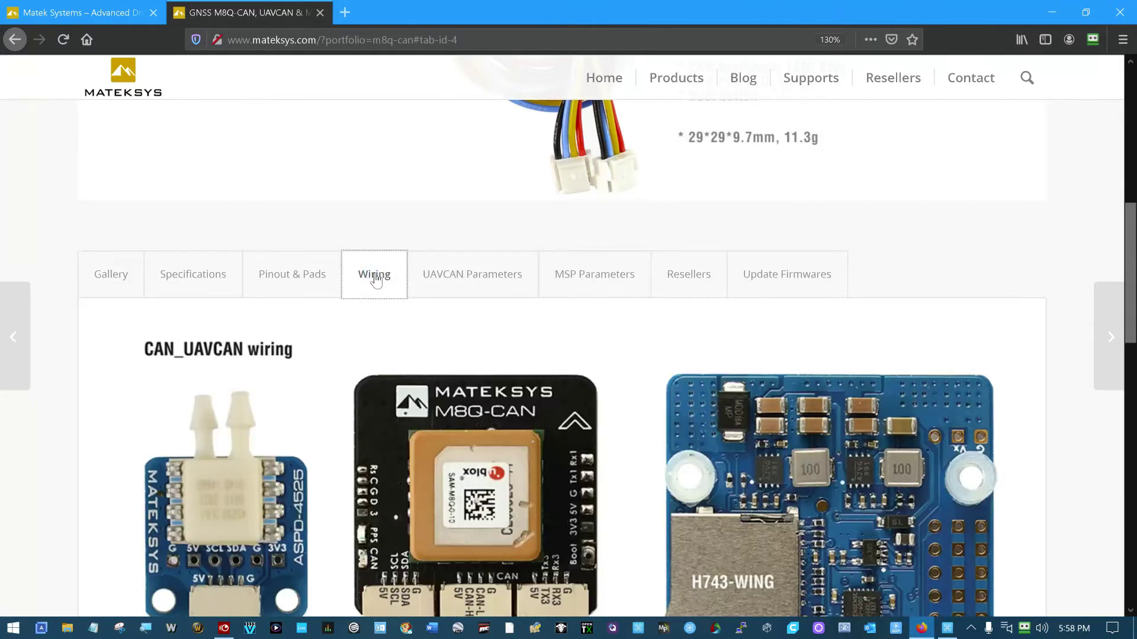
- Scroll through the M8Q-CAN CAN and UART_MSP wiring diagrams
scroll(375, 280, "down", 3)
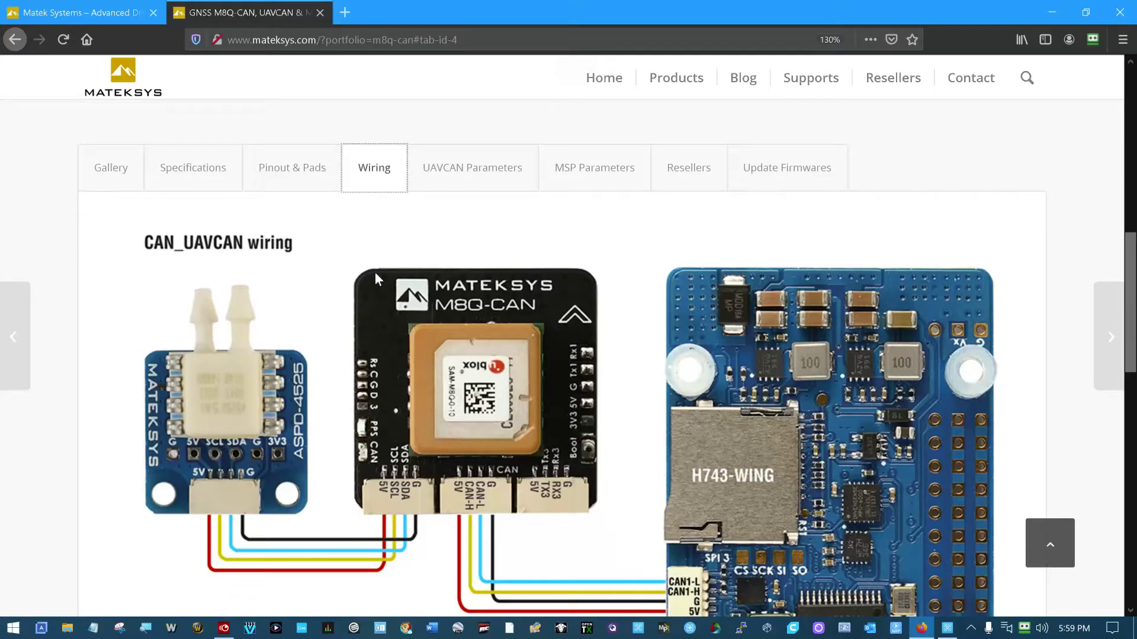
scroll(375, 273, "down", 3)
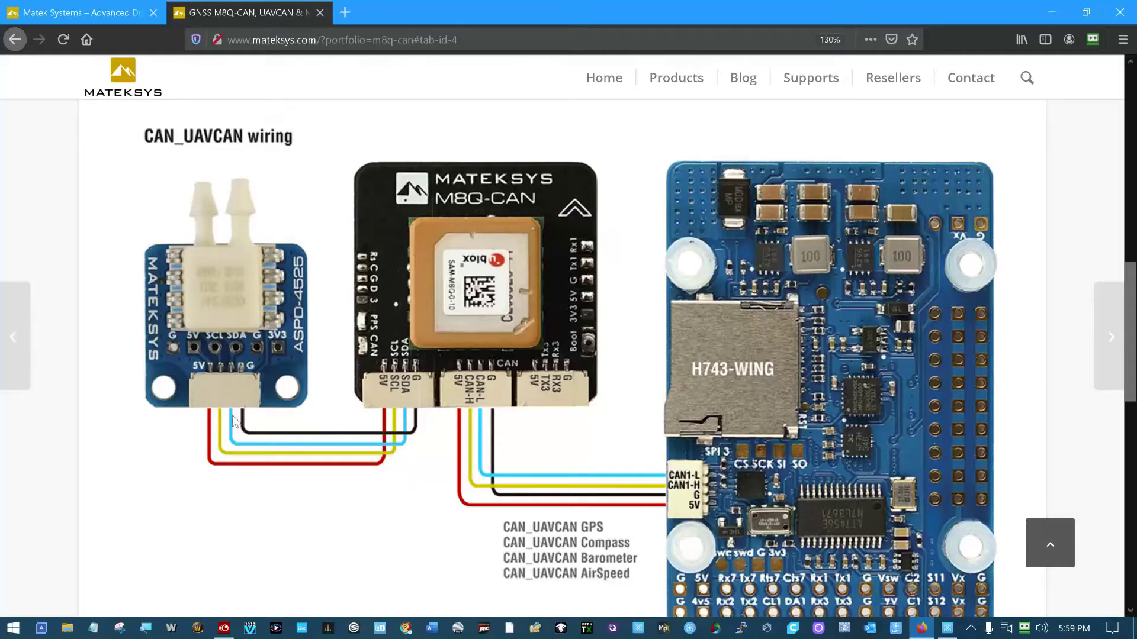
scroll(211, 370, "down", 10)
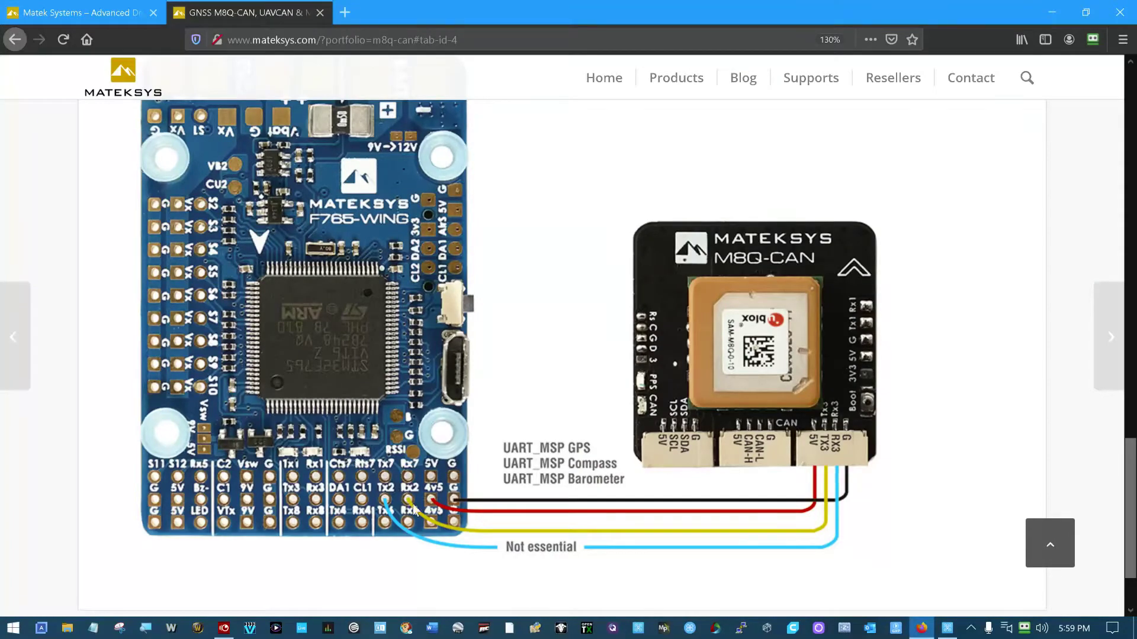
scroll(503, 376, "up", 15)
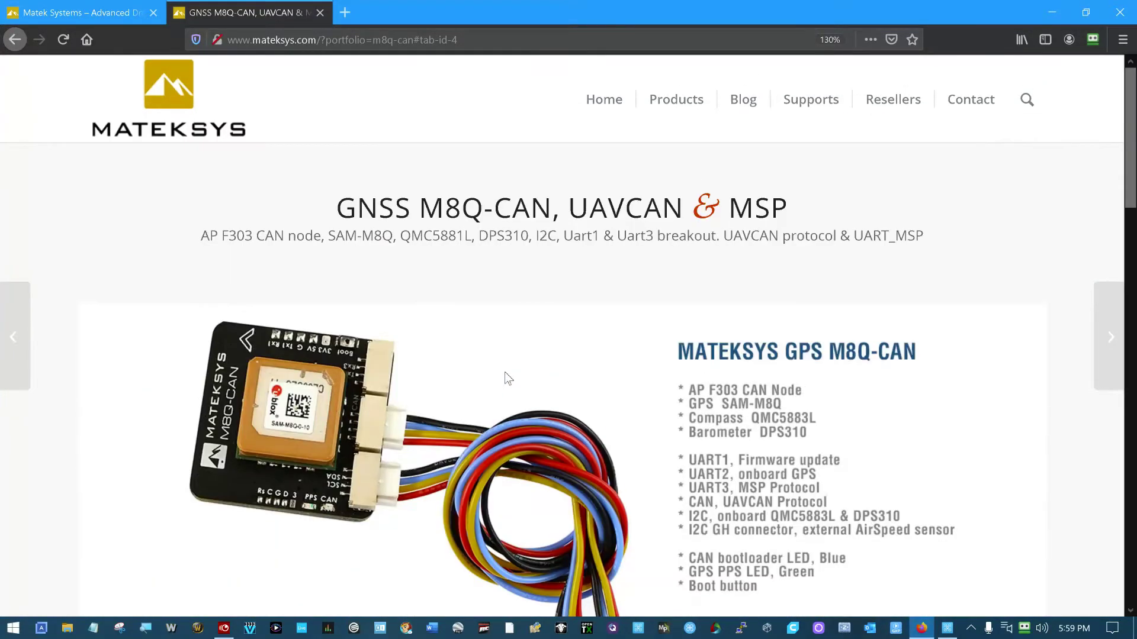
scroll(504, 372, "down", 6)
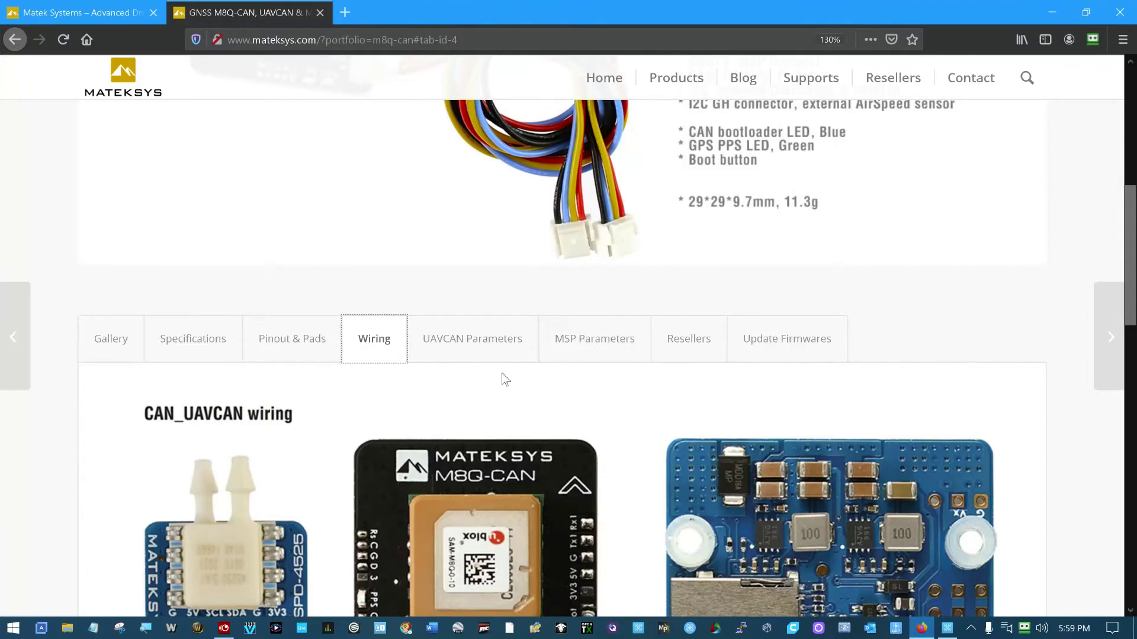
- Check the M8Q-CAN Pinout & Pads table
left_click(318, 342)
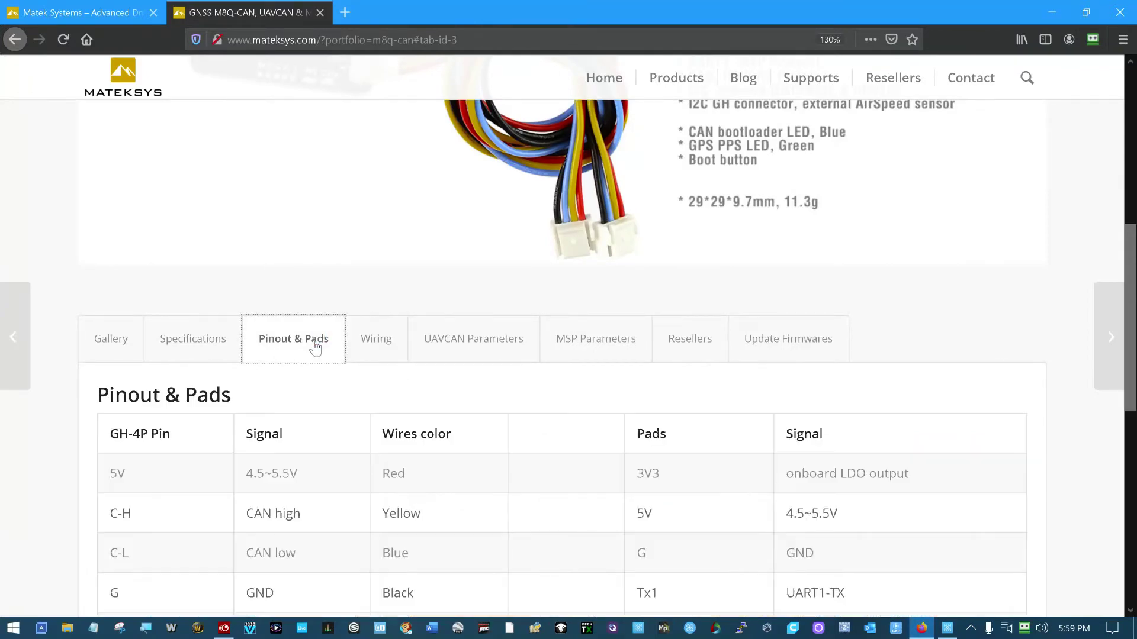
scroll(444, 362, "down", 9)
scroll(446, 363, "up", 7)
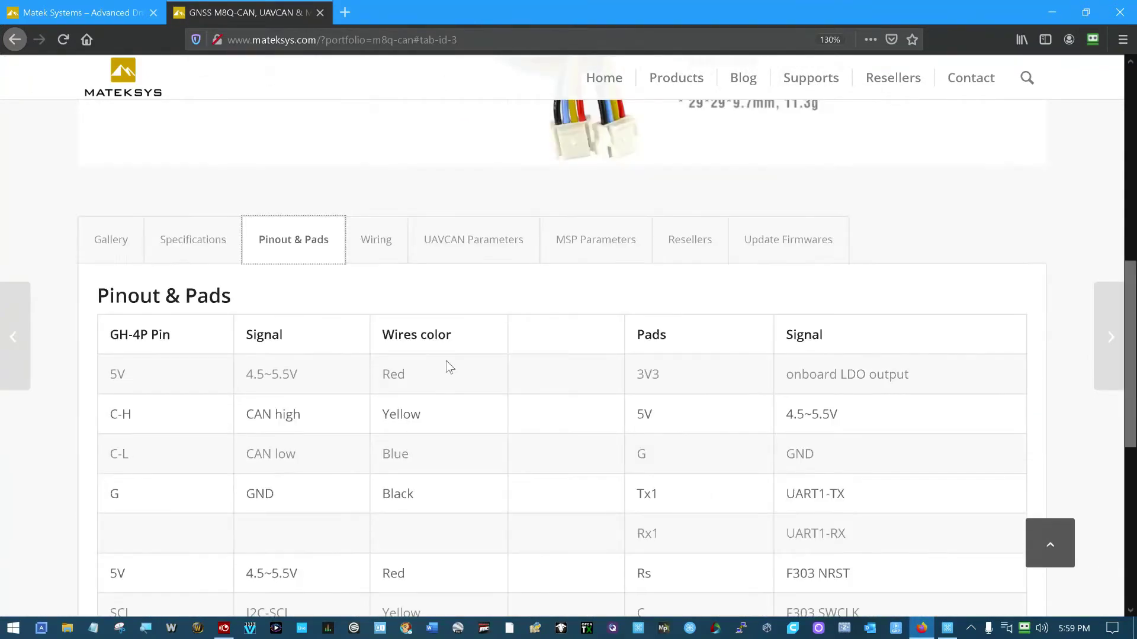
scroll(445, 365, "up", 6)
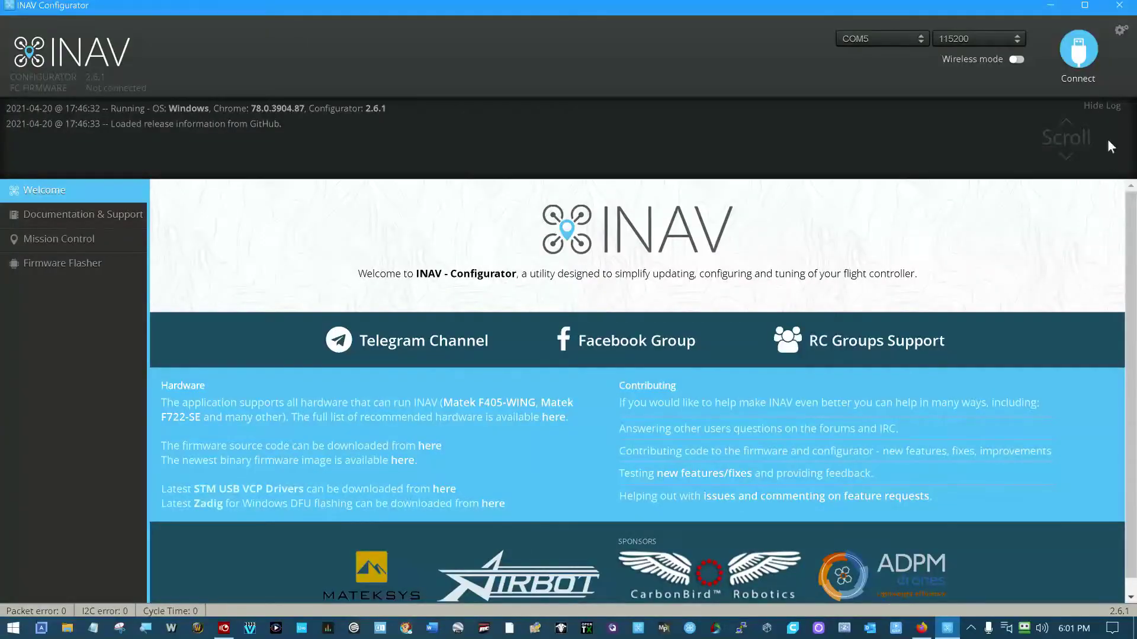
- Connect to the M765 flight controller and go to its Configuration settings
left_click(1070, 72)
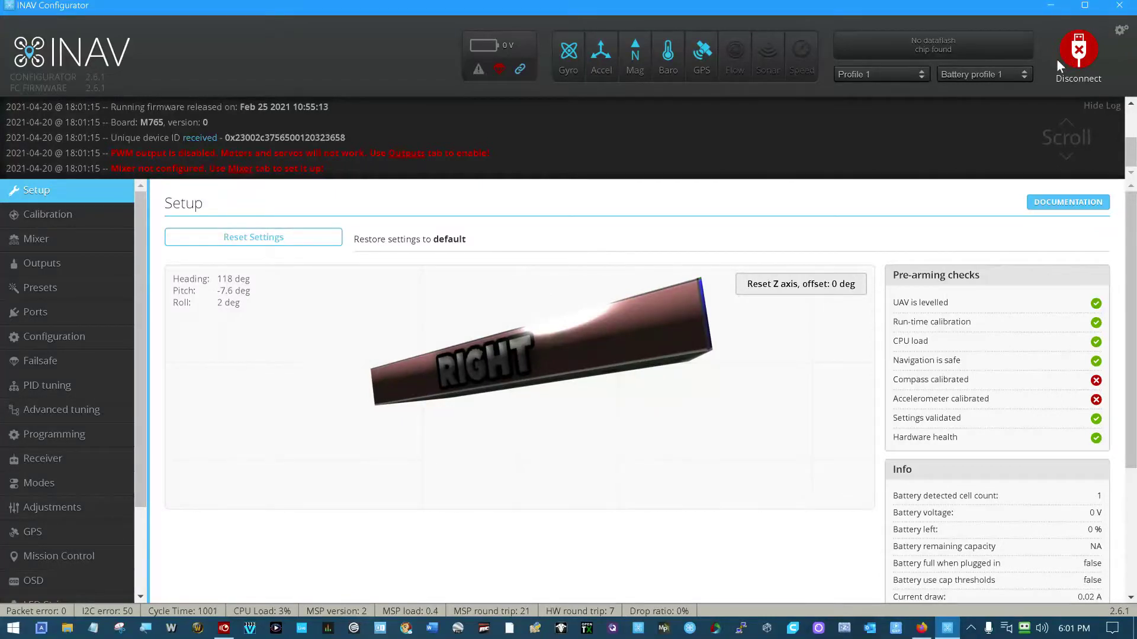
left_click(54, 339)
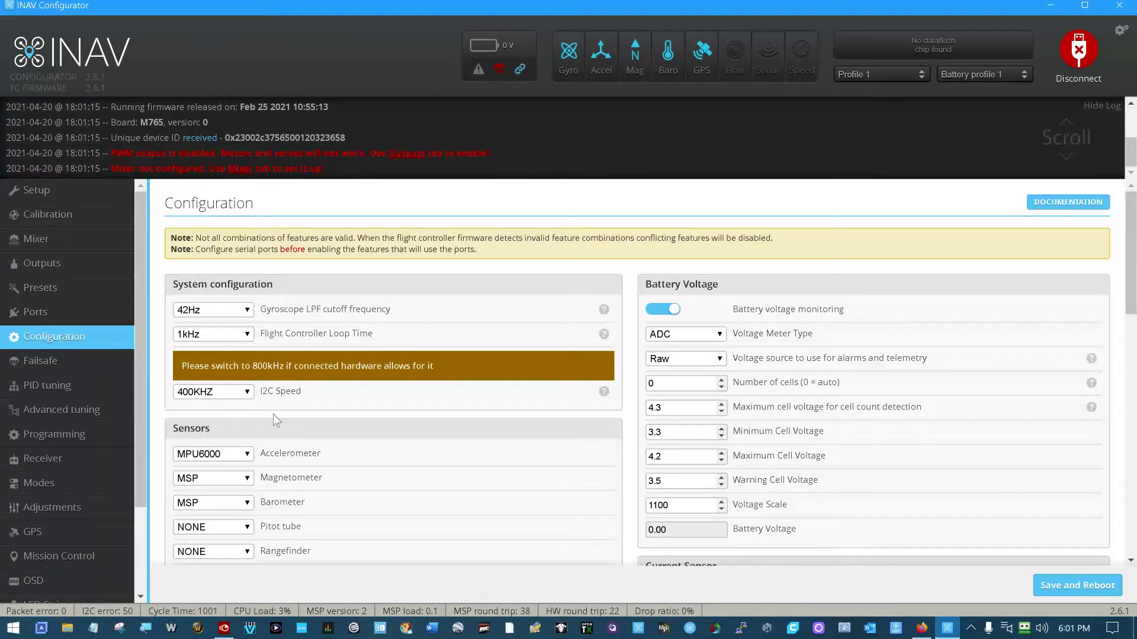
- Set the Pitot tube sensor to AUTO, save and reboot, then recheck the Pitot tube choices
left_click(247, 527)
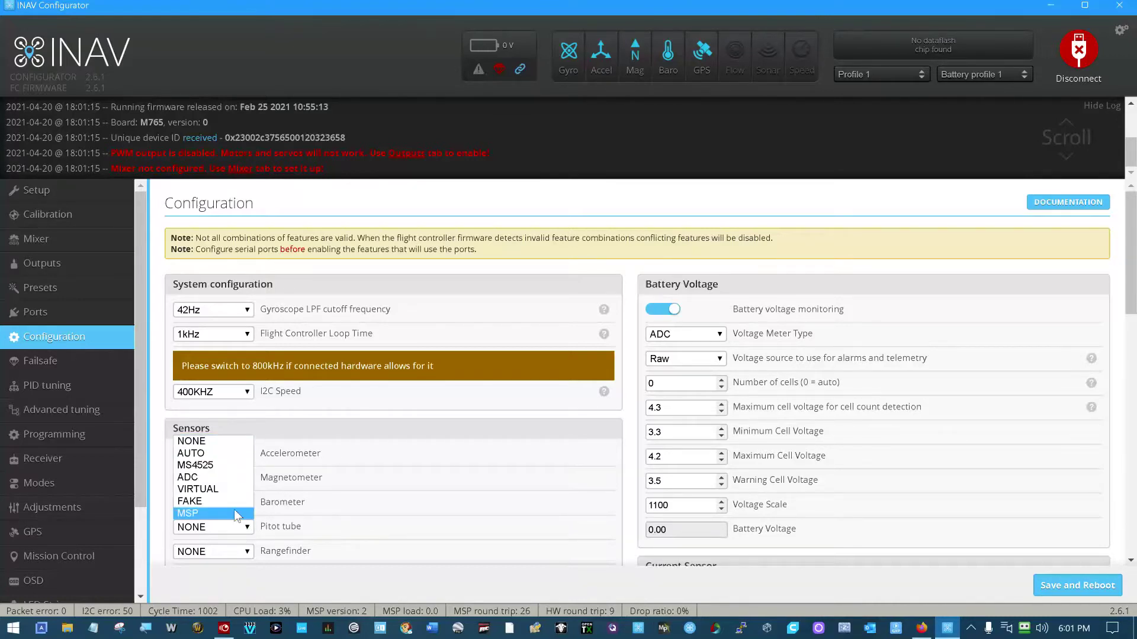
left_click(224, 452)
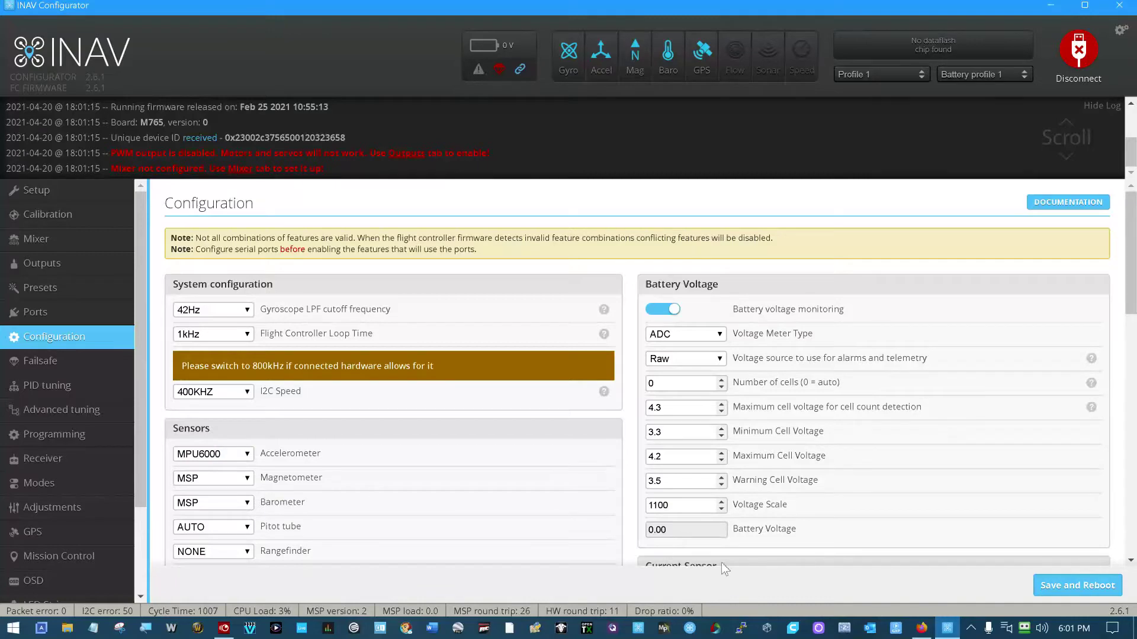
left_click(1055, 585)
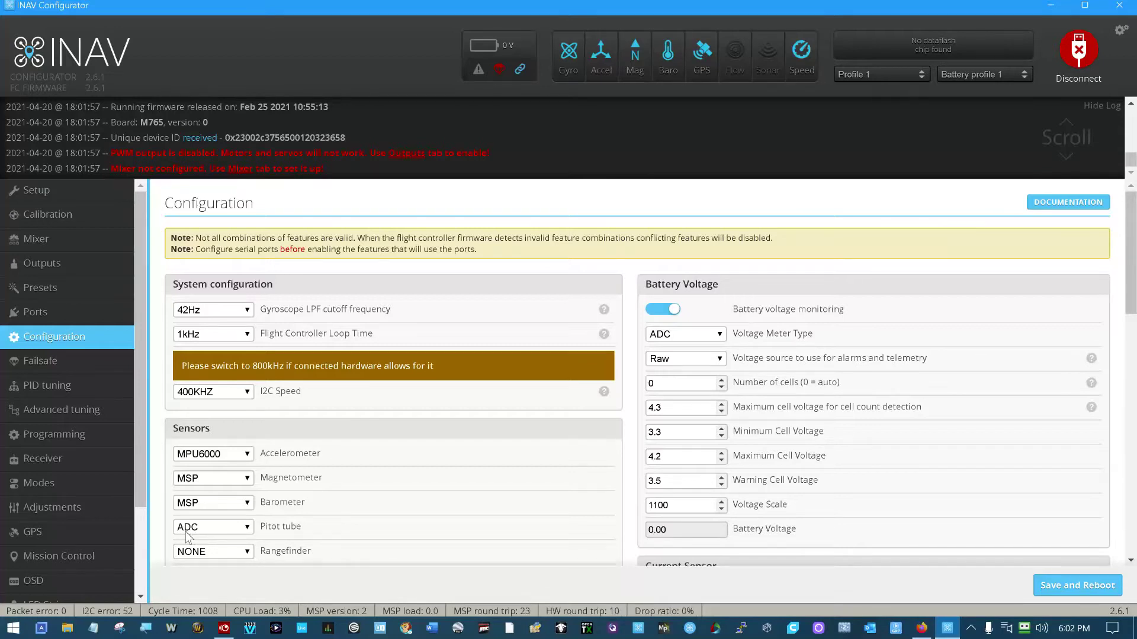
left_click(249, 531)
- Choose MSP as the Pitot tube sensor, then save and reboot the board
left_click(221, 511)
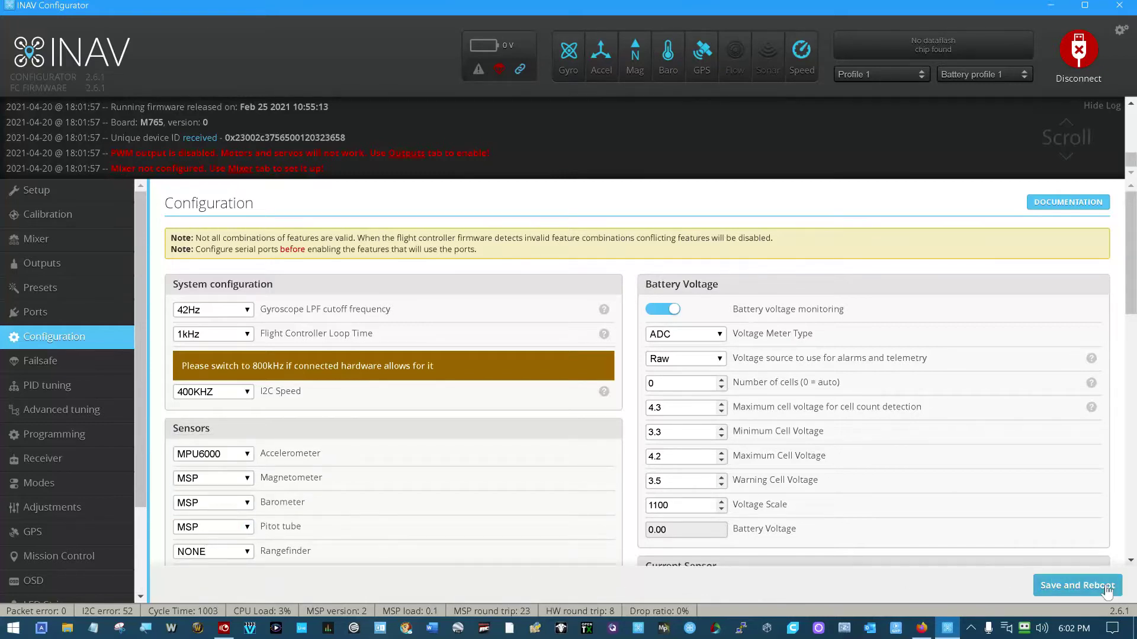
left_click(1078, 585)
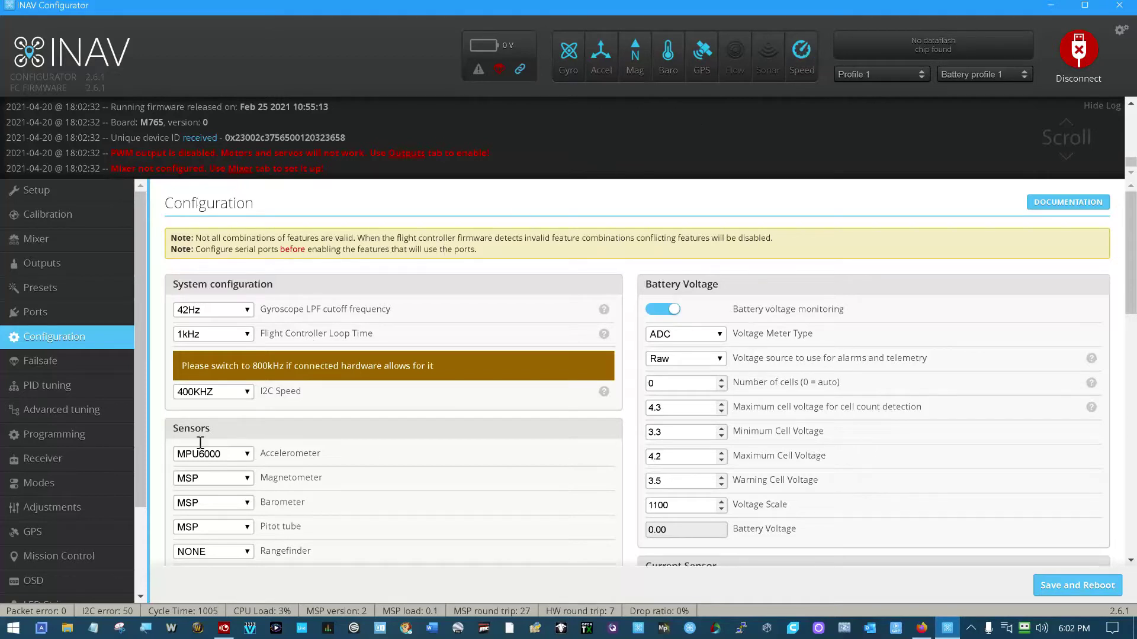
- Watch the Air speed graph spike to about 850 cm/s, then return to the Mateksys site in Firefox
left_click_drag(139, 446, 126, 574)
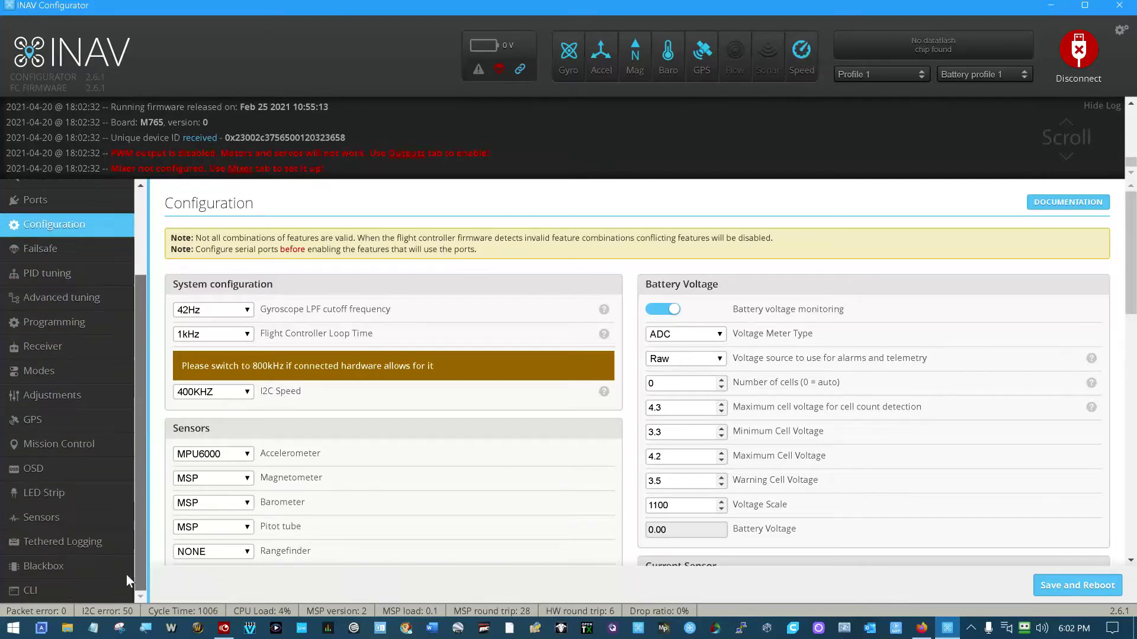
left_click(58, 520)
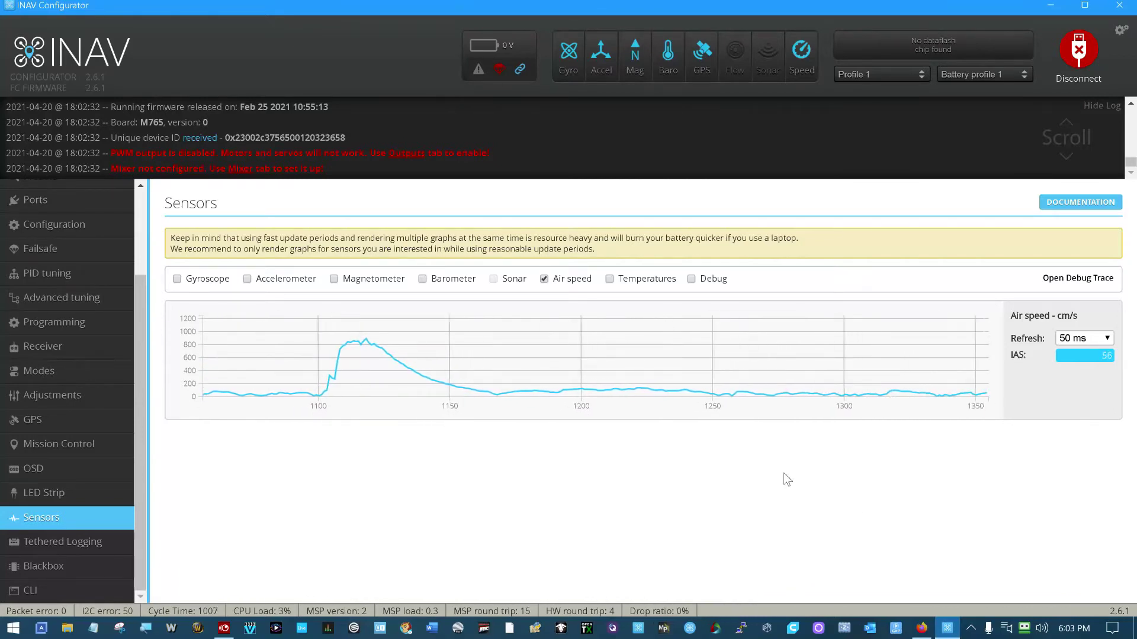
left_click(922, 628)
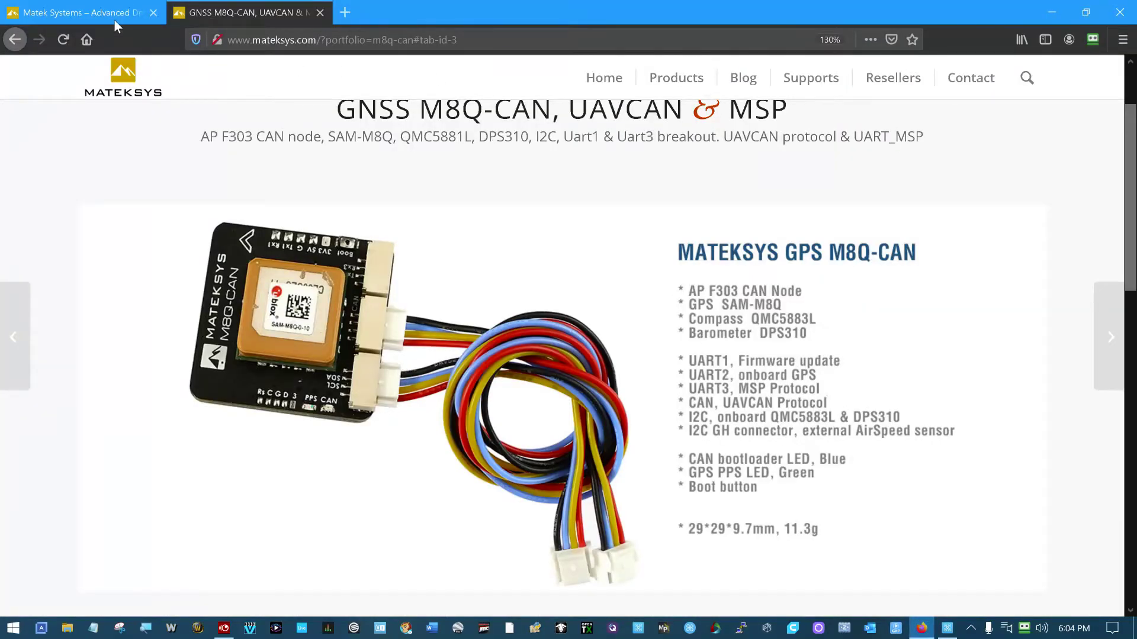
left_click(109, 14)
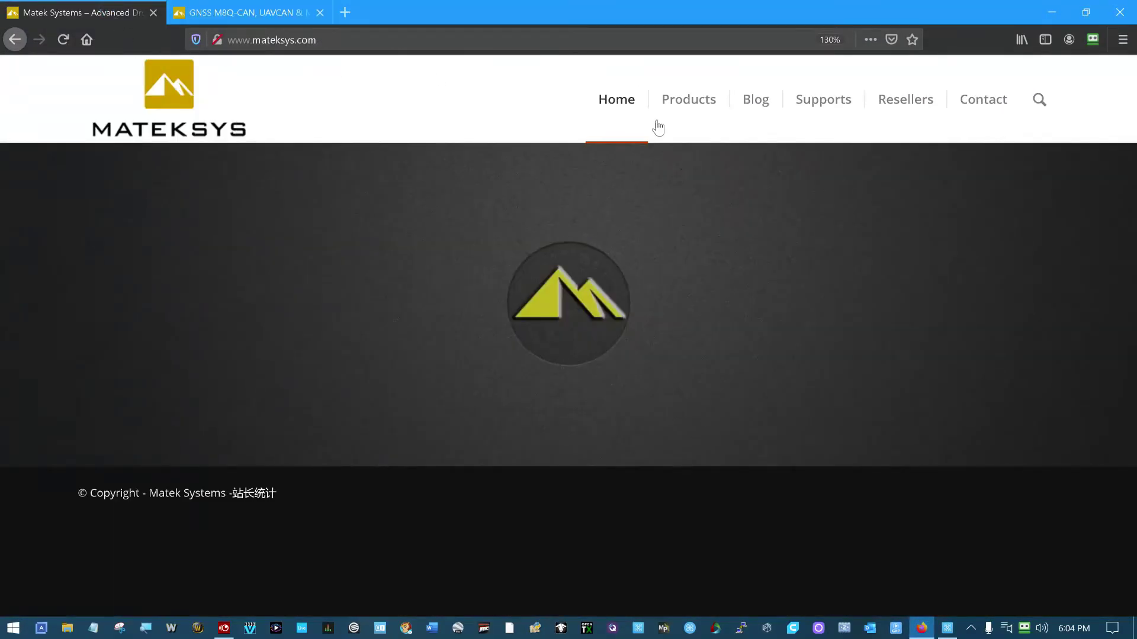
- Go through Products > Flight Controllers to the F765-WING product page
mouse_move(669, 111)
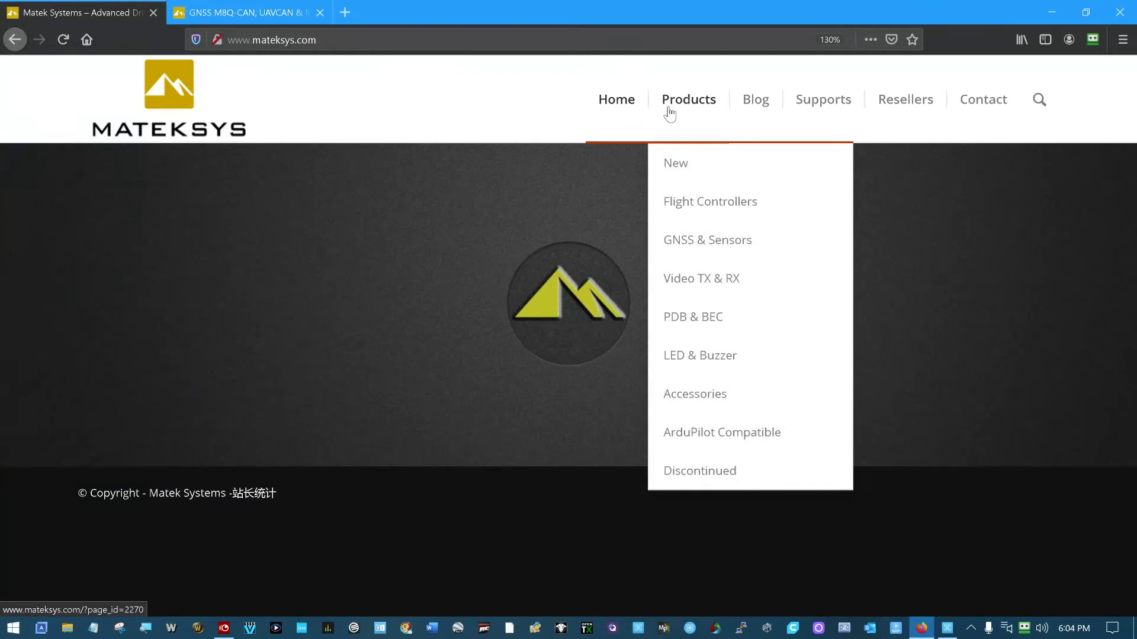
left_click(692, 209)
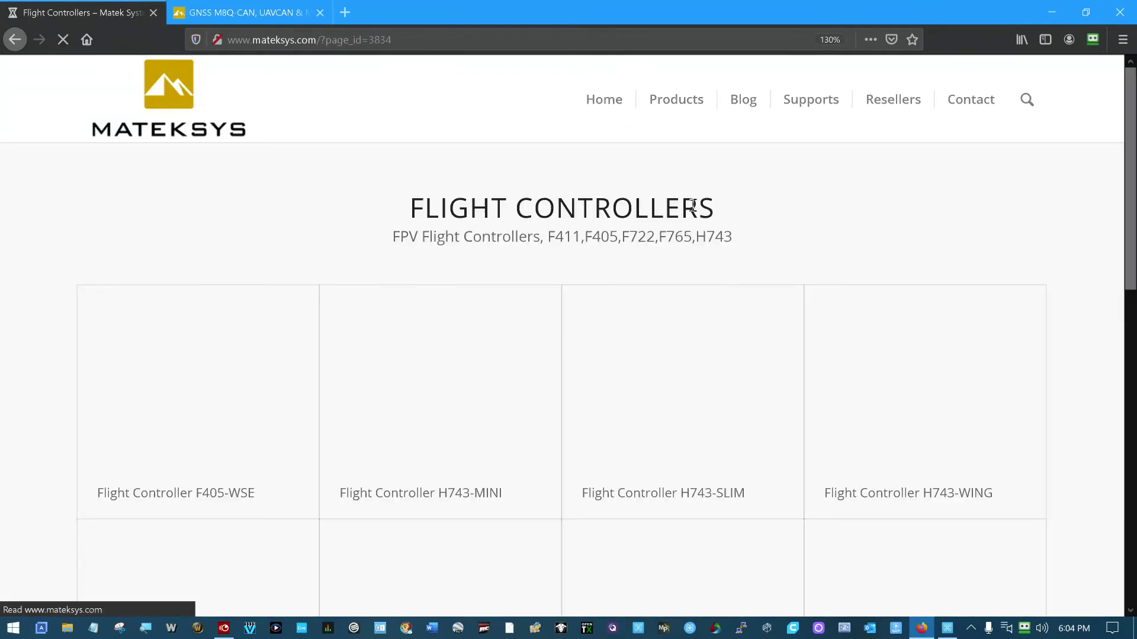
scroll(908, 383, "down", 7)
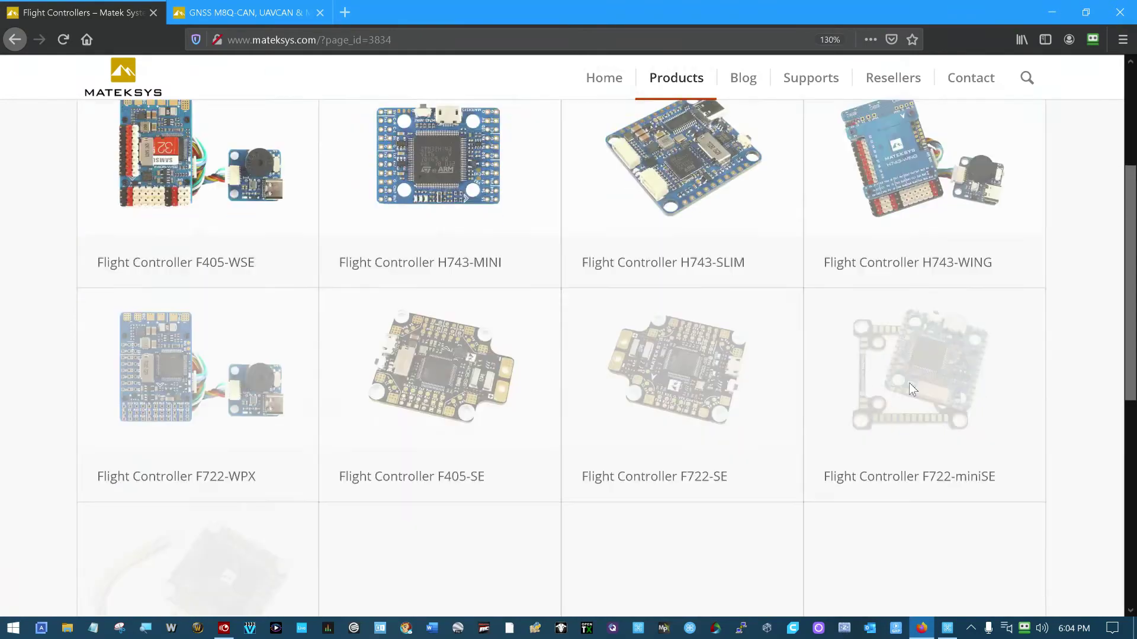
scroll(912, 388, "down", 3)
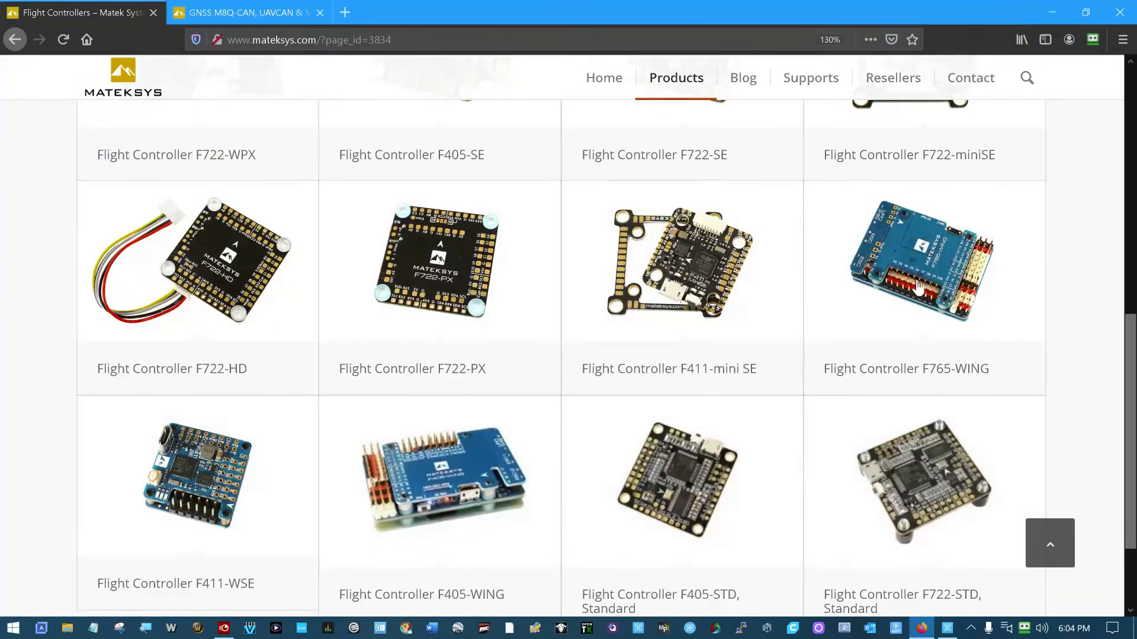
left_click(922, 276)
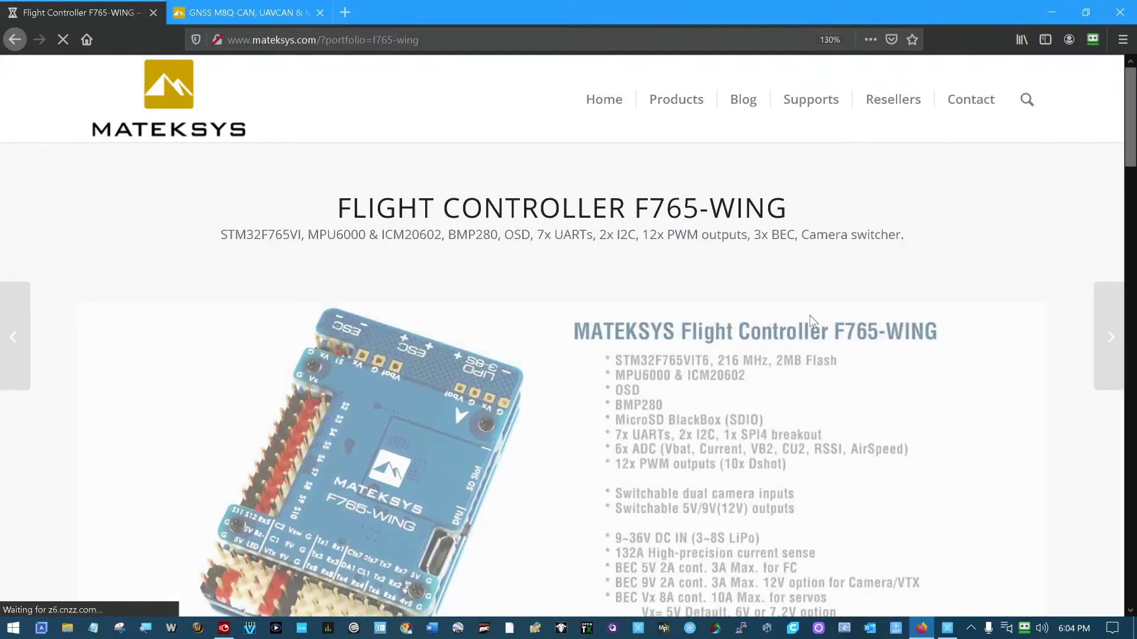
- View the F765-WING INAV Airplane wiring diagram for MATEKF765, then return to the GNSS M8Q-CAN tab
scroll(510, 346, "down", 5)
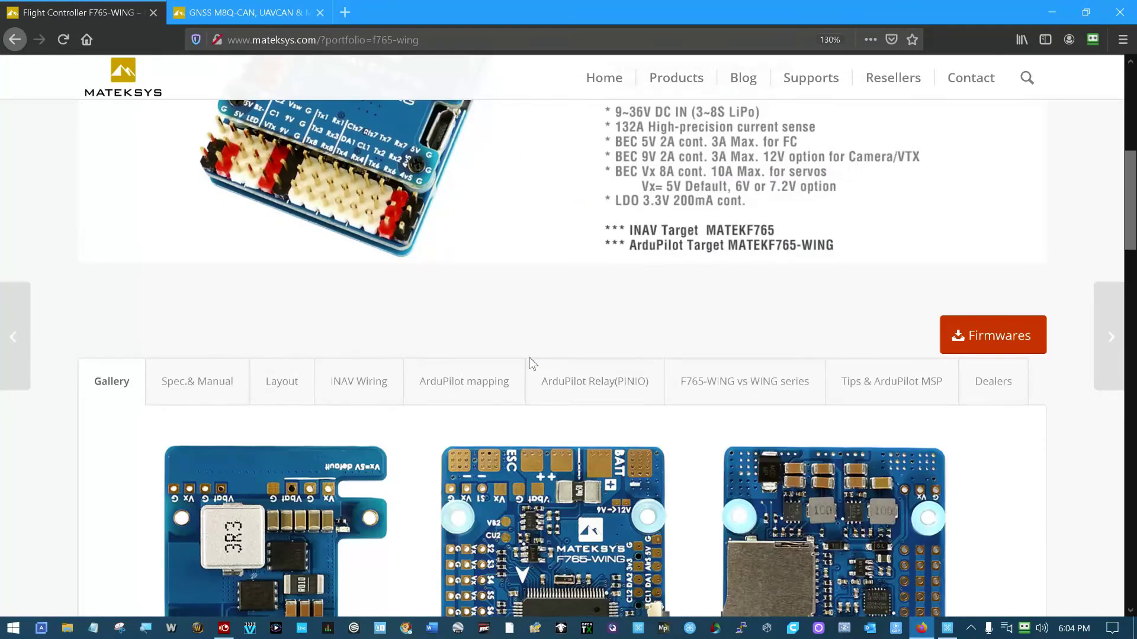
scroll(529, 358, "down", 1)
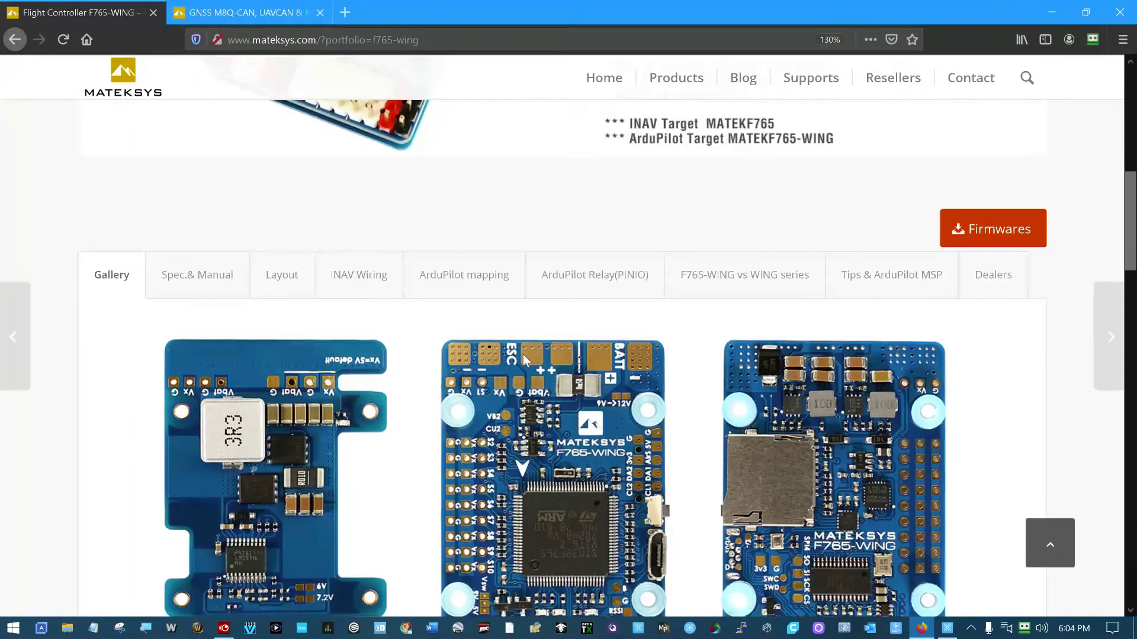
left_click(362, 279)
scroll(397, 338, "down", 2)
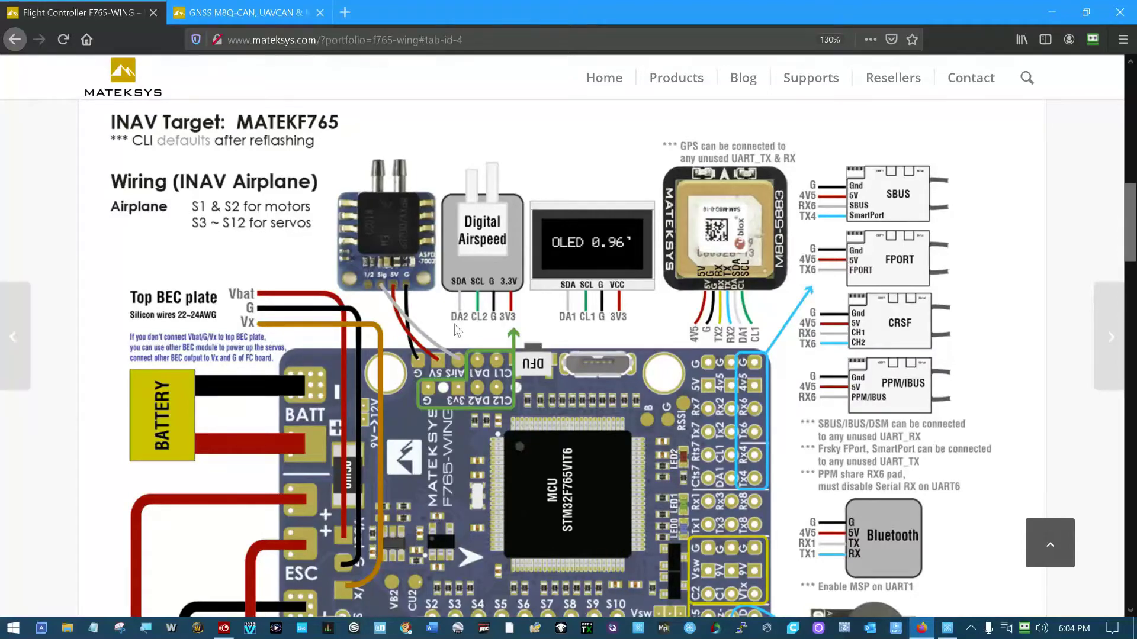
left_click(244, 12)
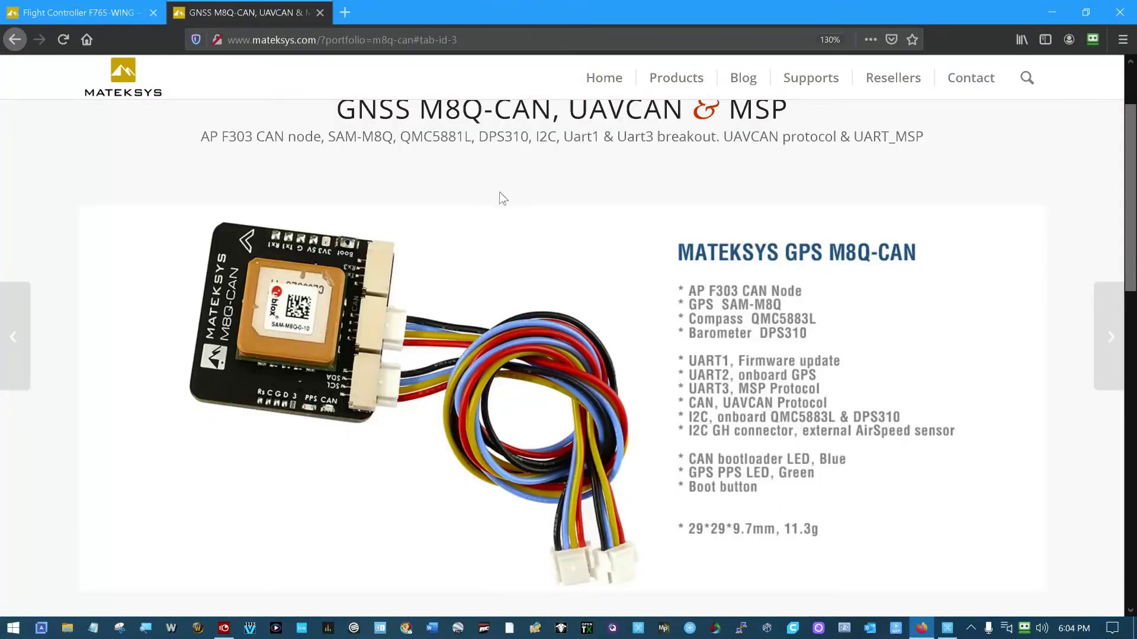
- Go back to the GNSS & Sensors list and open the ASPD-4525 airspeed sensor page
left_click(15, 40)
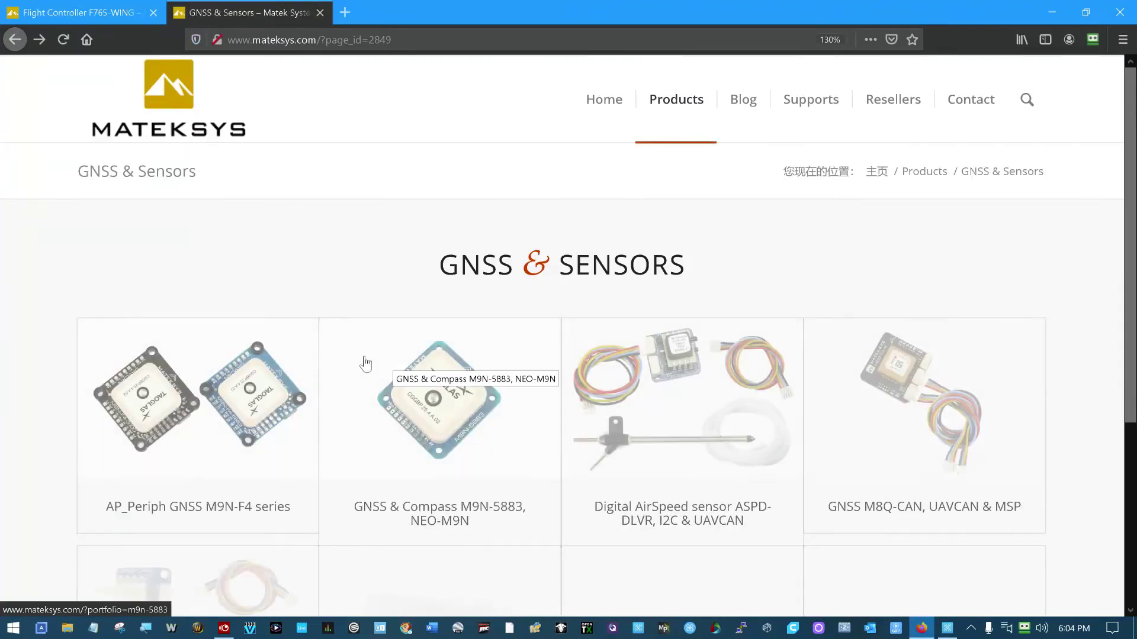
scroll(276, 405, "down", 3)
left_click(275, 405)
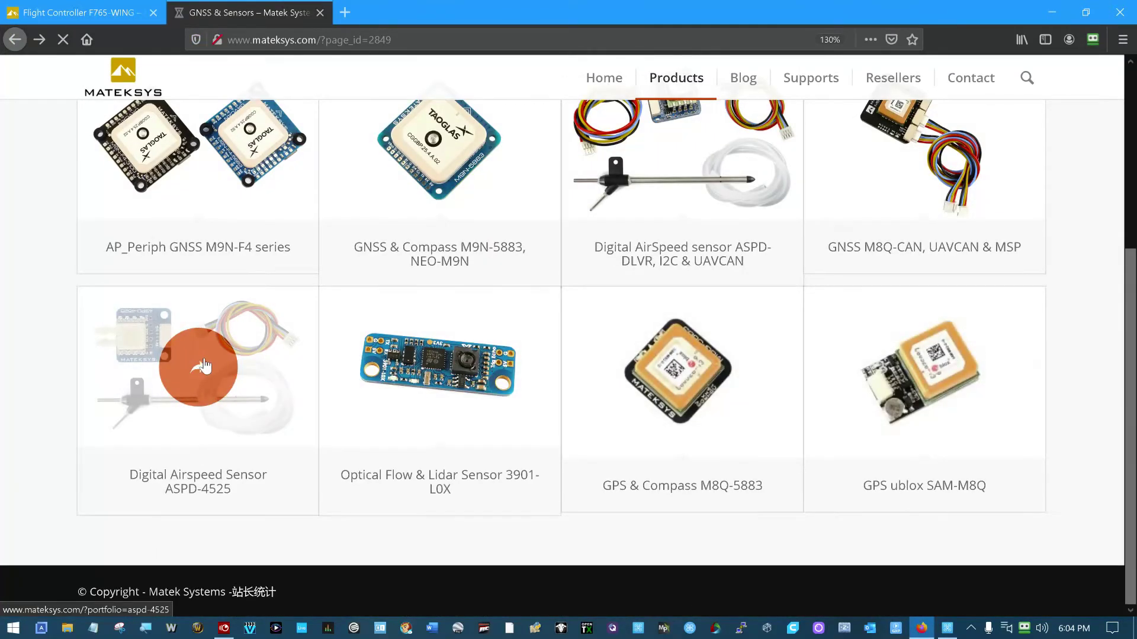
scroll(400, 379, "down", 3)
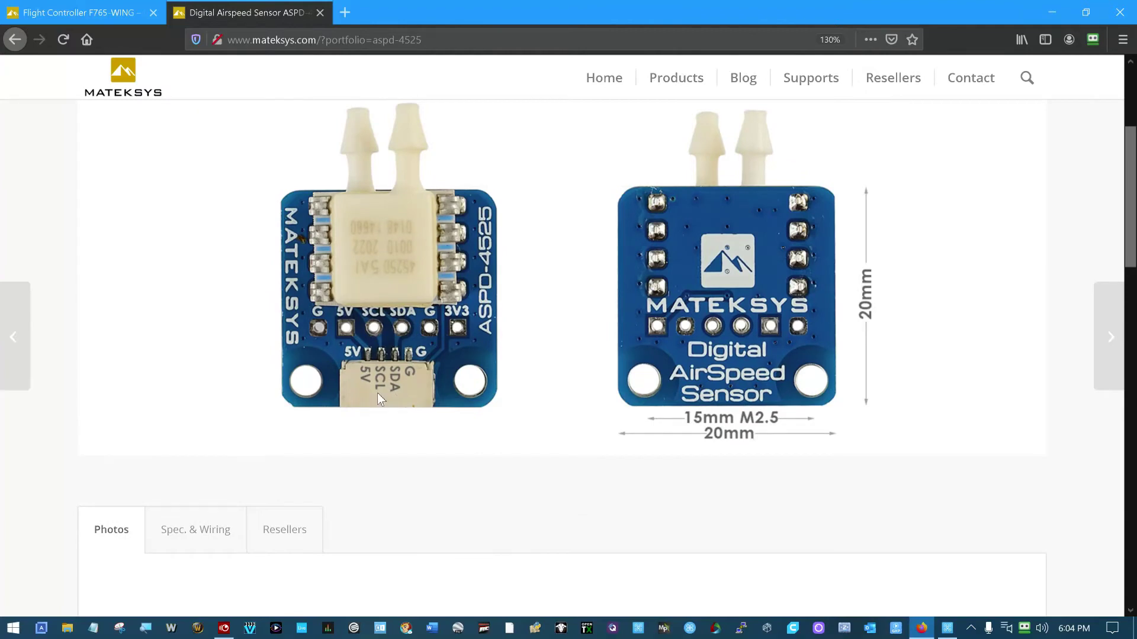
- Return to the F765-WING tab and bring up its Layout pinout with the S1–S12 output table
left_click(97, 16)
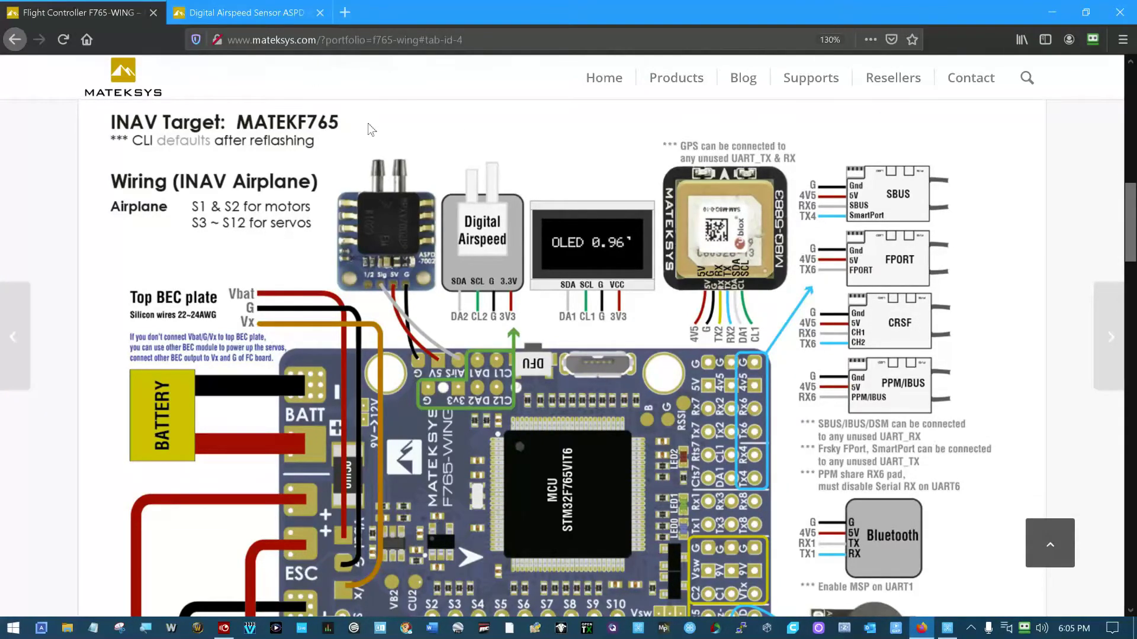
scroll(371, 129, "up", 3)
left_click(274, 289)
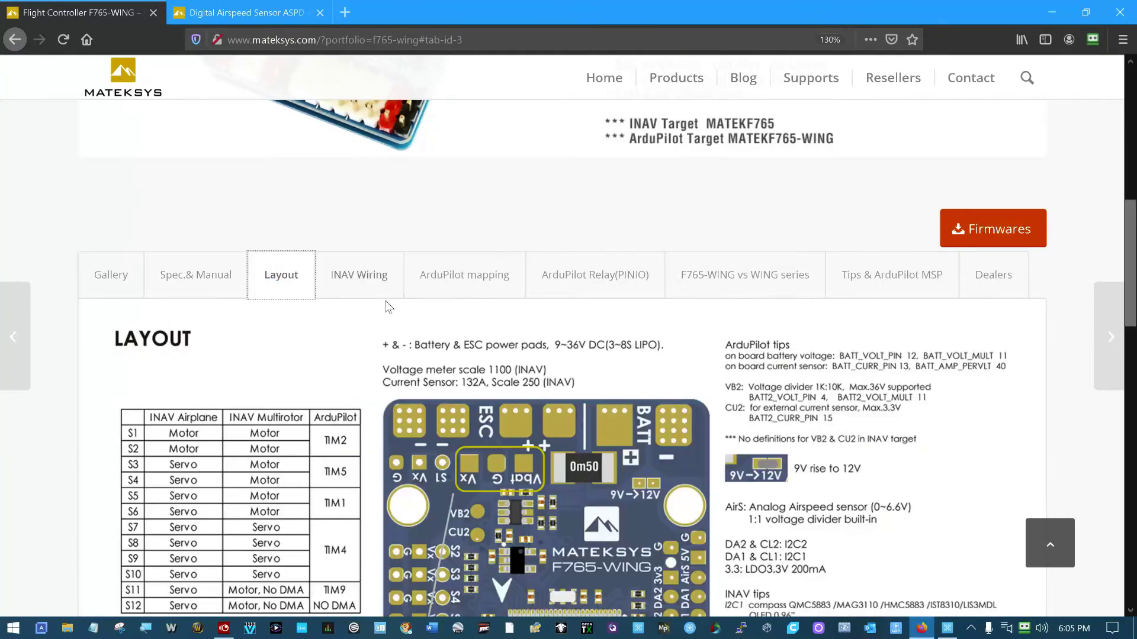
scroll(484, 289, "down", 6)
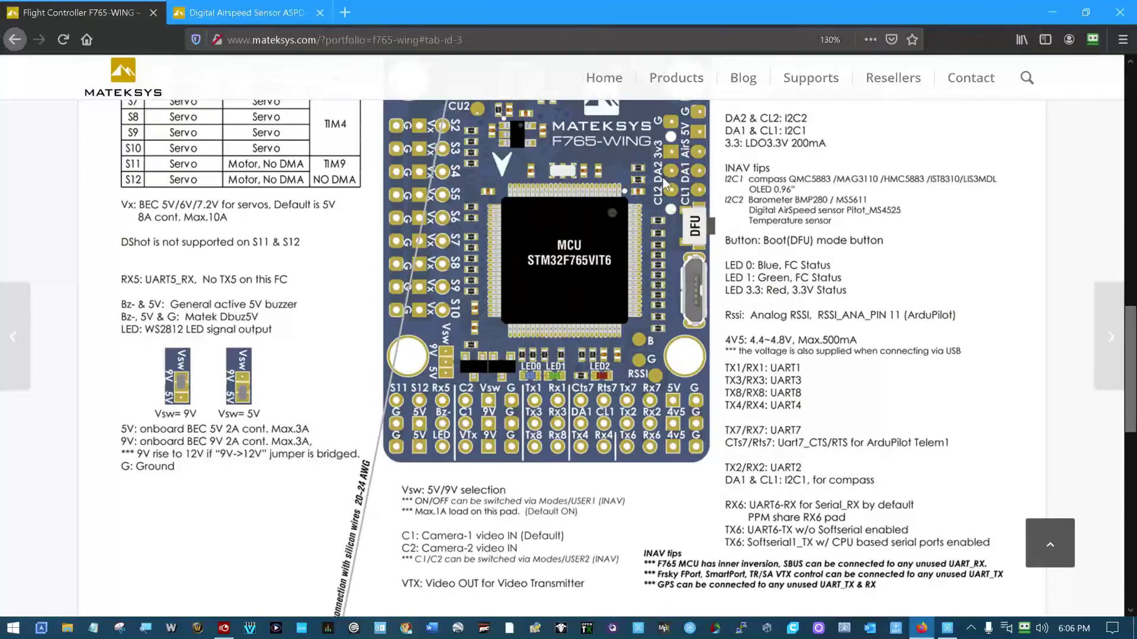
mouse_move(705, 89)
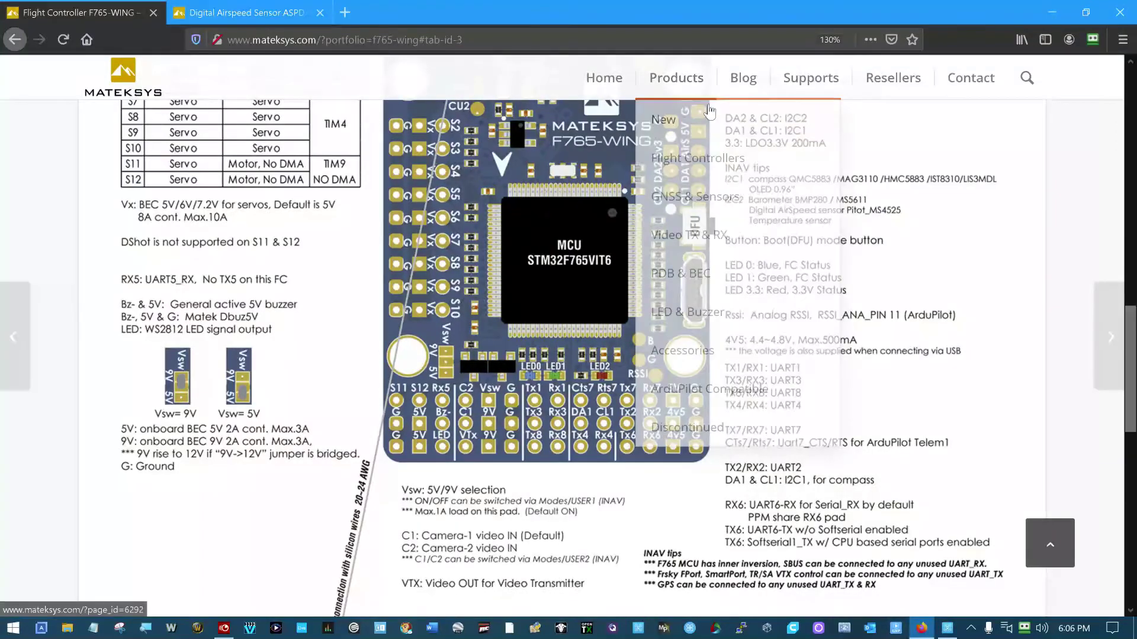
- Review the Layout pinout, then reopen INAV Wiring showing the airspeed sensor on DA2/CL2
scroll(621, 211, "up", 3)
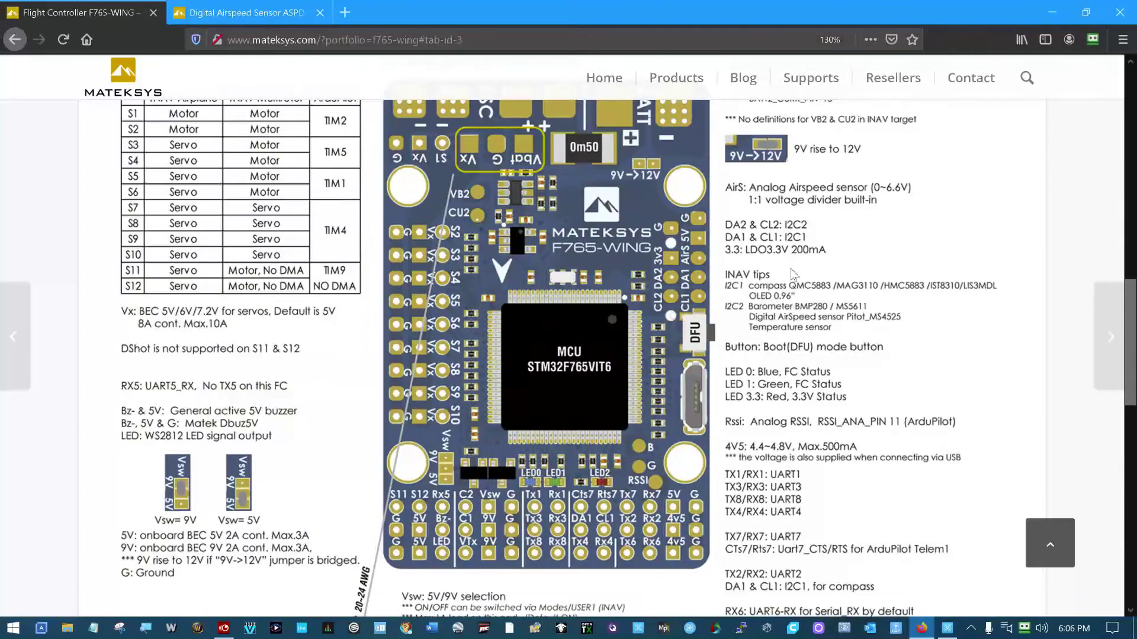
scroll(793, 274, "up", 3)
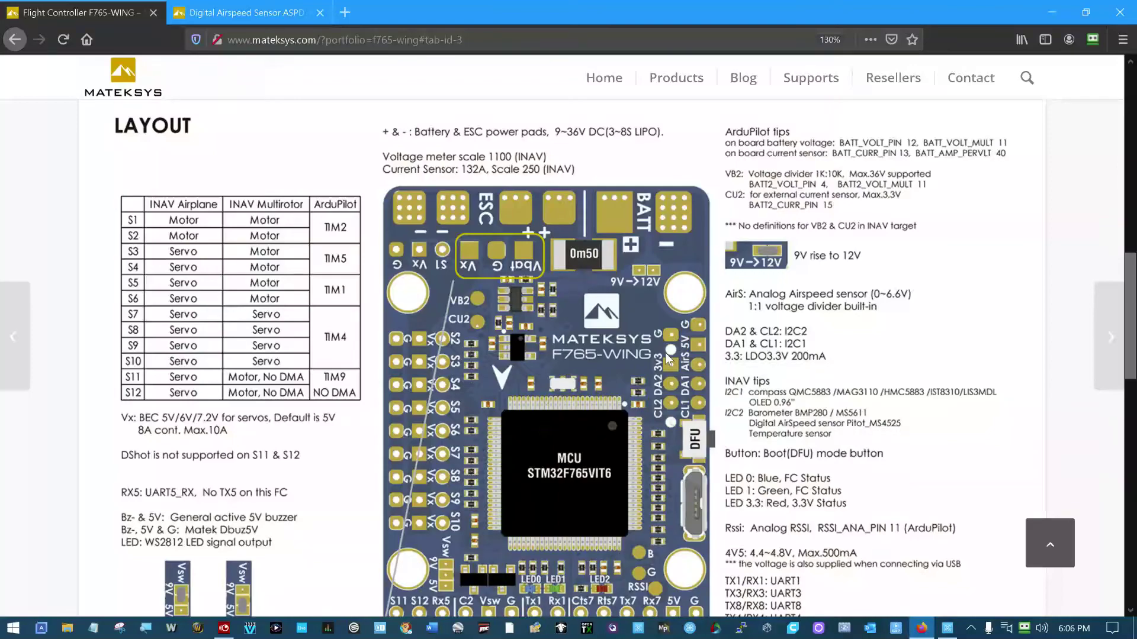
scroll(603, 321, "down", 3)
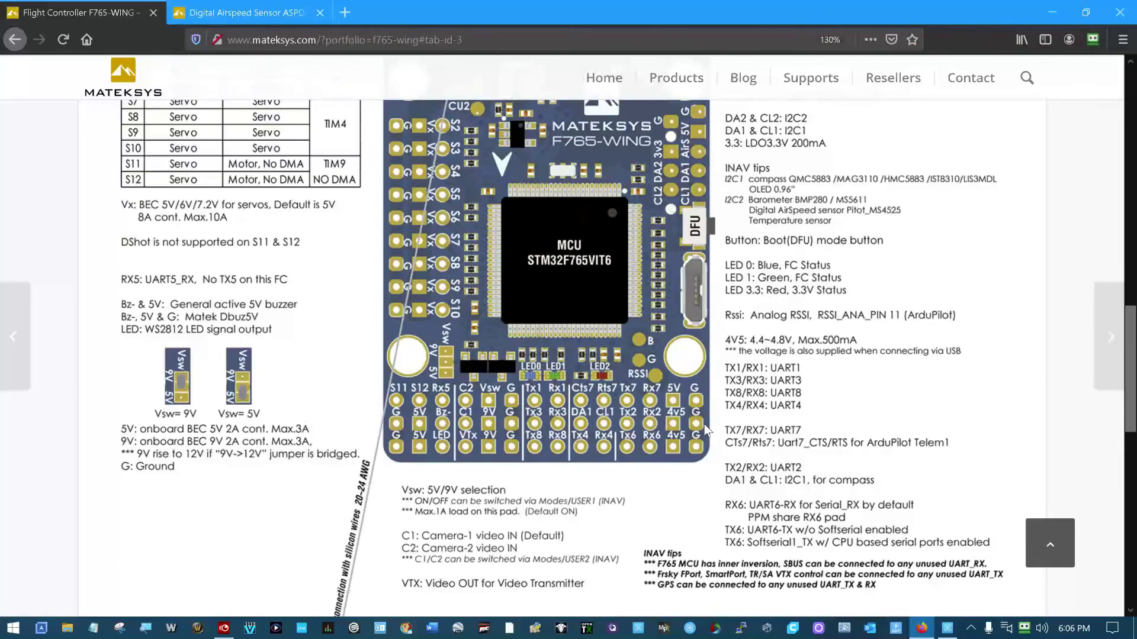
scroll(553, 397, "down", 5)
scroll(553, 398, "down", 6)
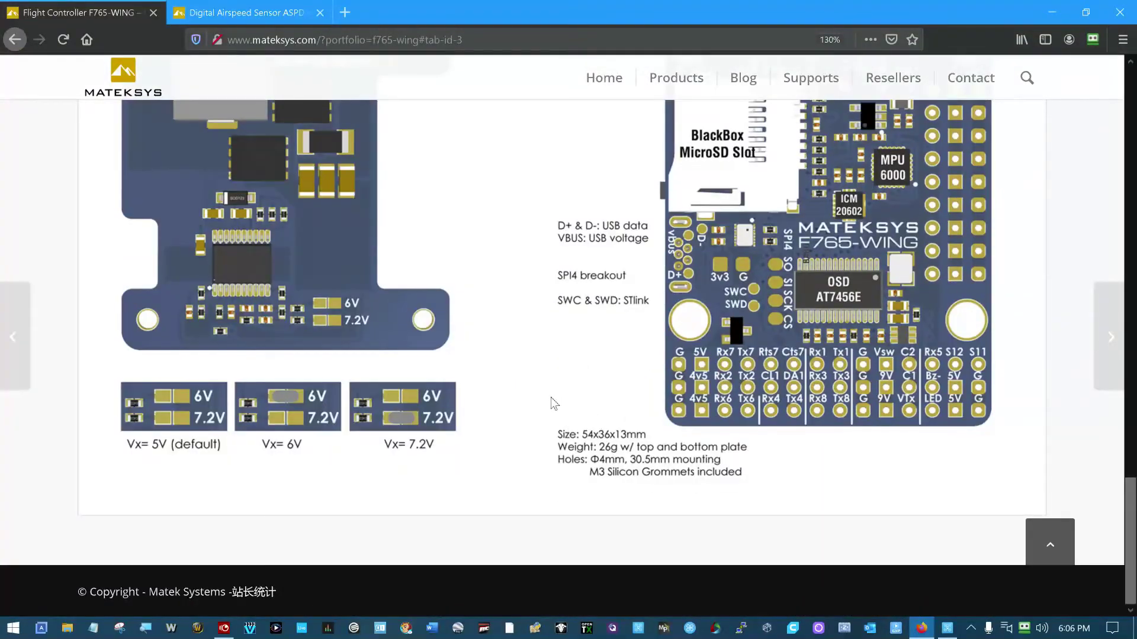
scroll(553, 398, "up", 8)
scroll(557, 400, "up", 14)
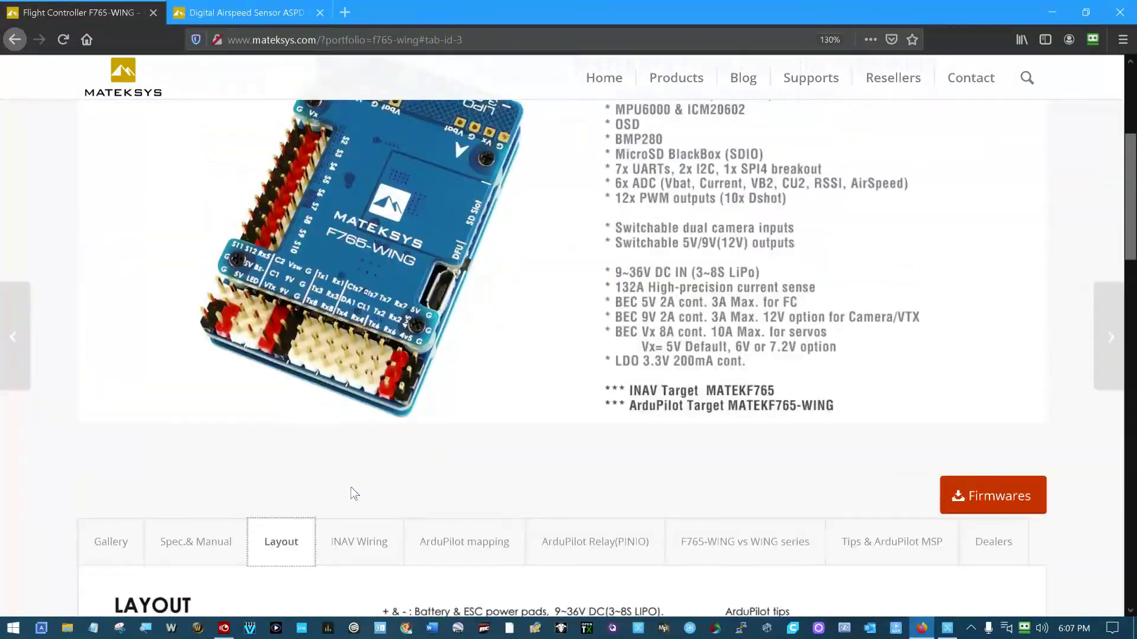
scroll(352, 485, "down", 2)
left_click(356, 435)
scroll(564, 480, "down", 4)
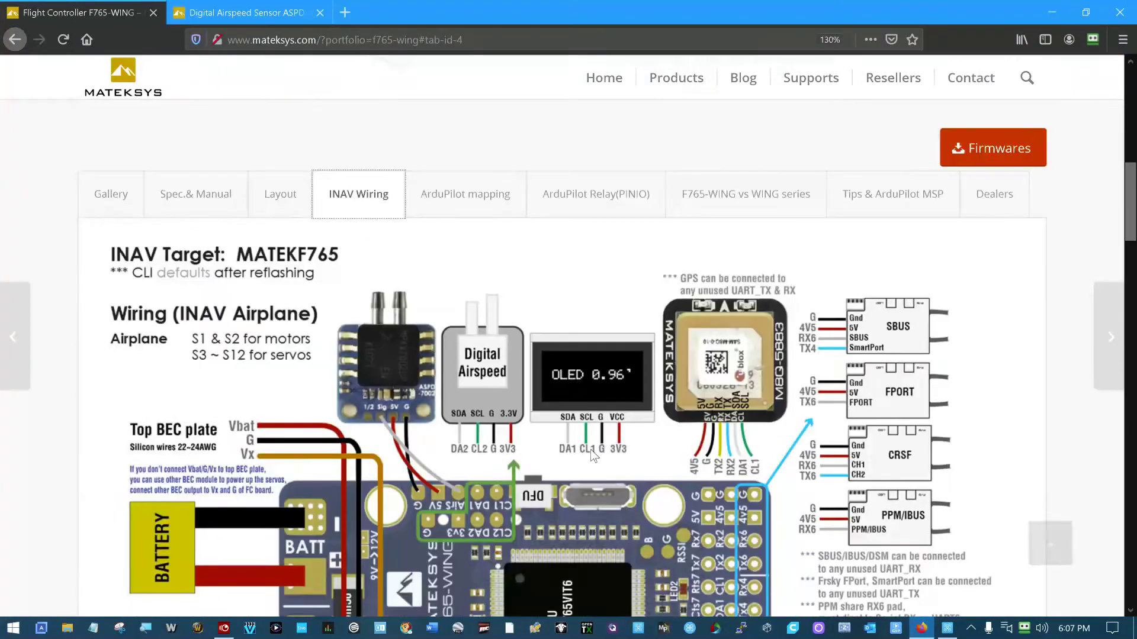
scroll(586, 393, "down", 5)
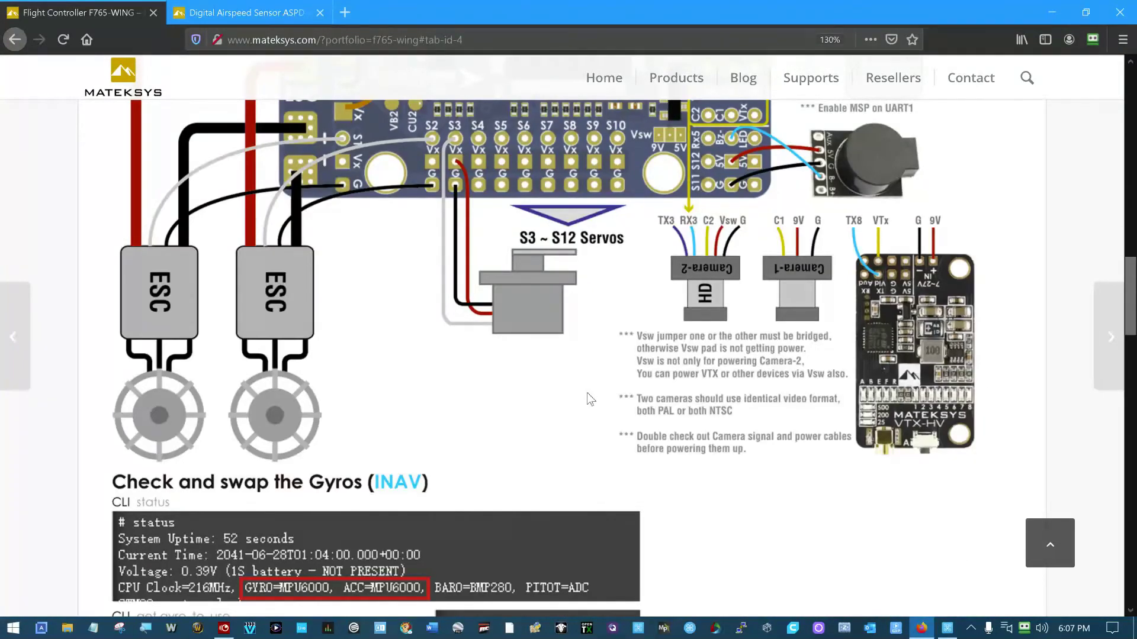
scroll(504, 465, "down", 5)
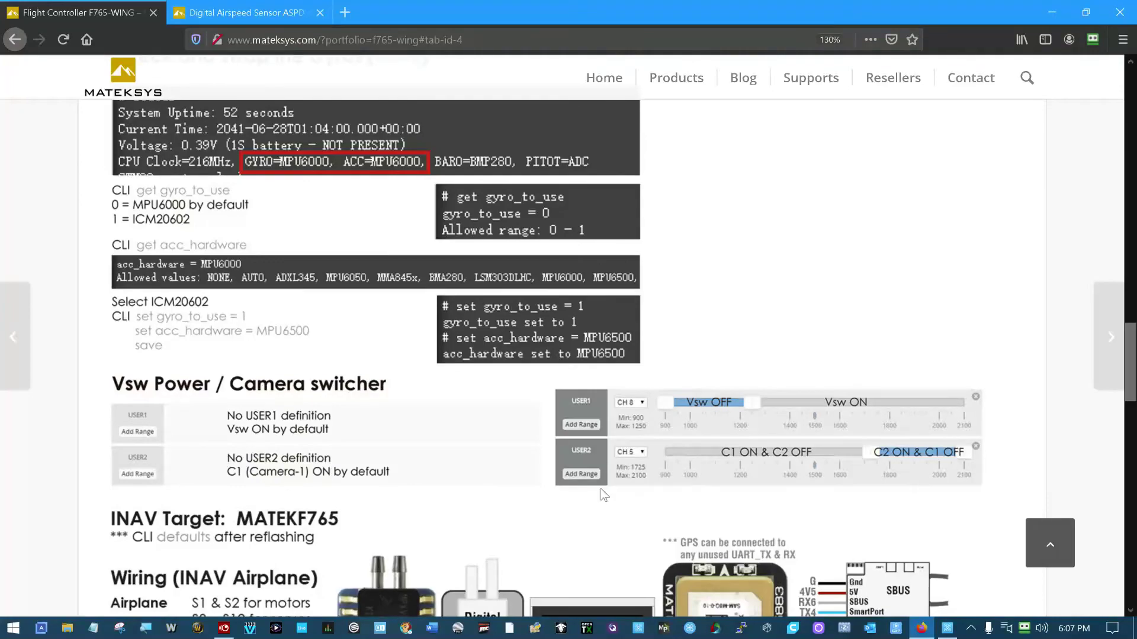
scroll(549, 470, "down", 4)
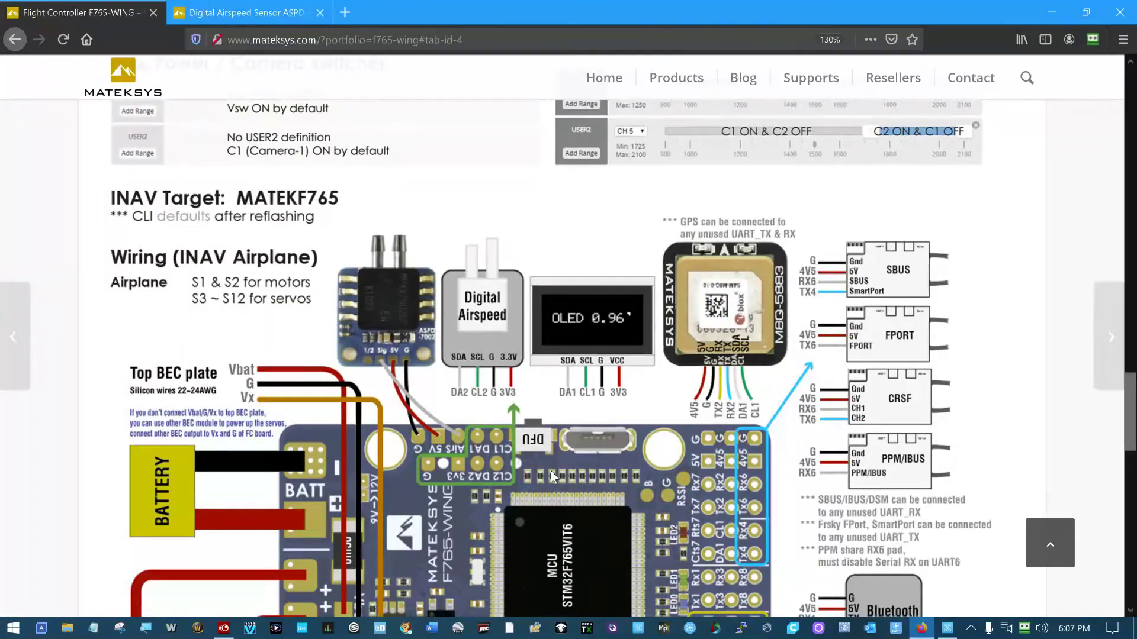
scroll(551, 473, "down", 4)
scroll(553, 471, "down", 4)
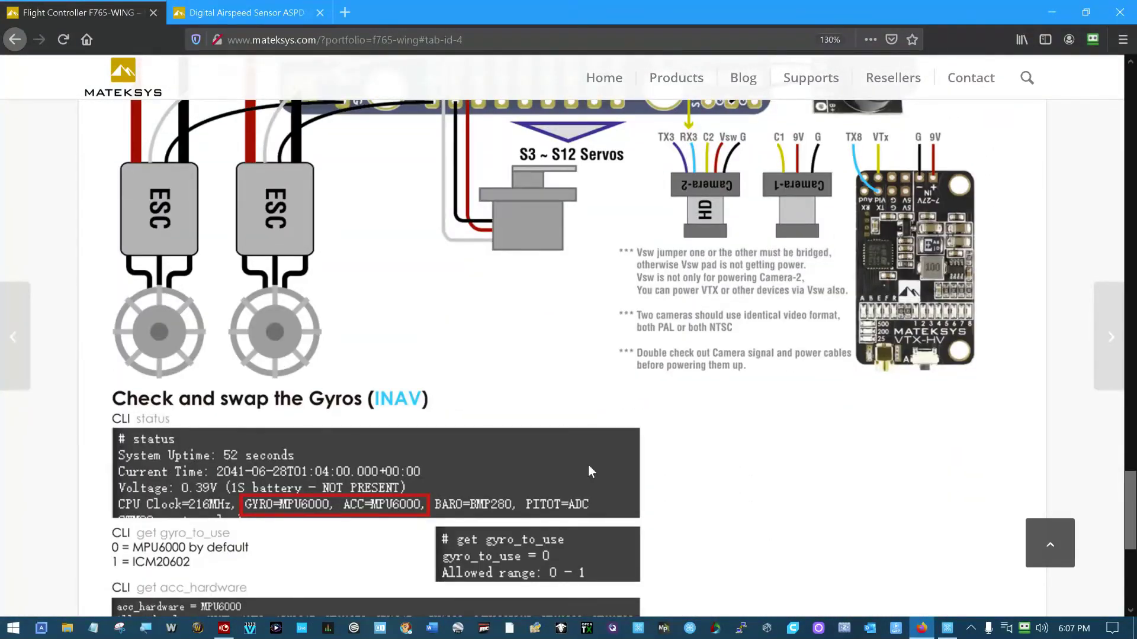
scroll(598, 464, "down", 5)
scroll(601, 460, "up", 15)
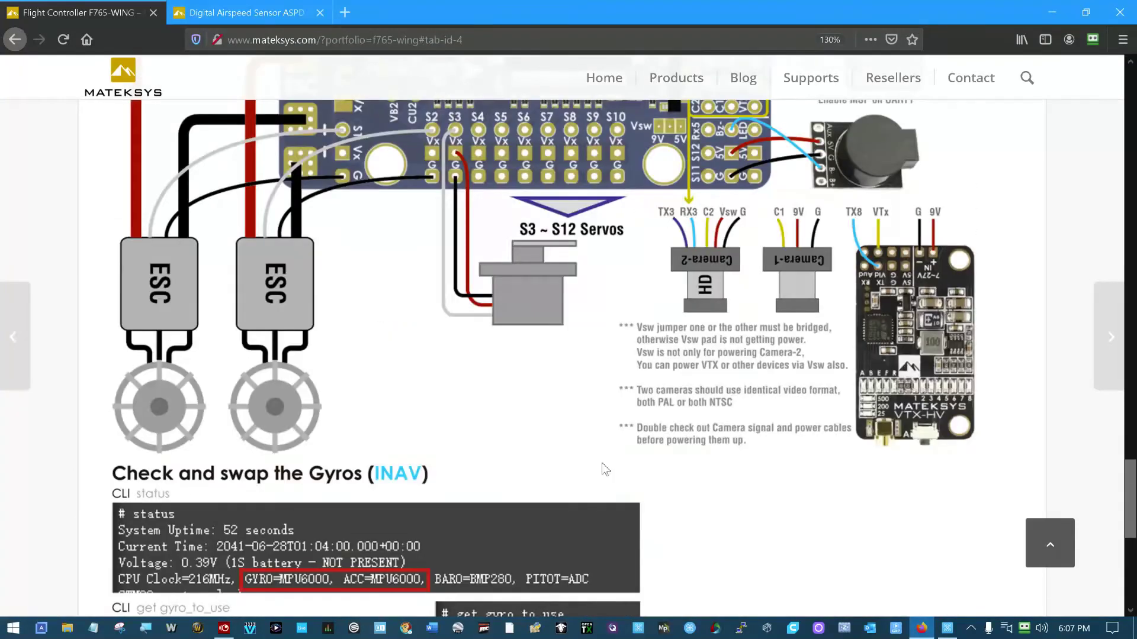
scroll(547, 470, "down", 8)
scroll(549, 469, "up", 5)
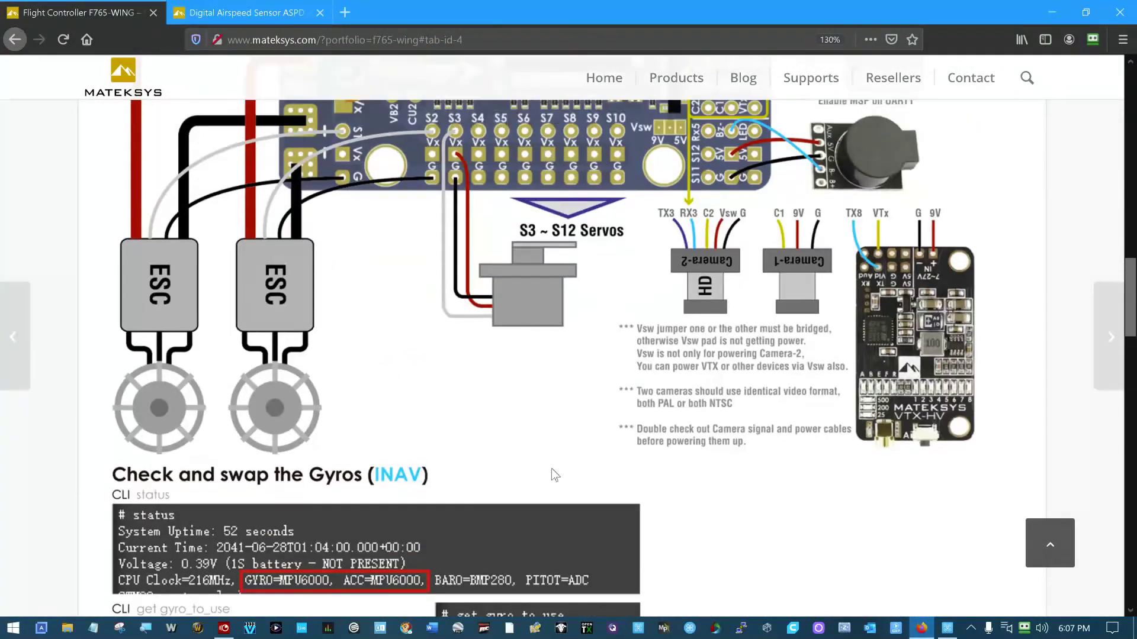
scroll(556, 468, "up", 5)
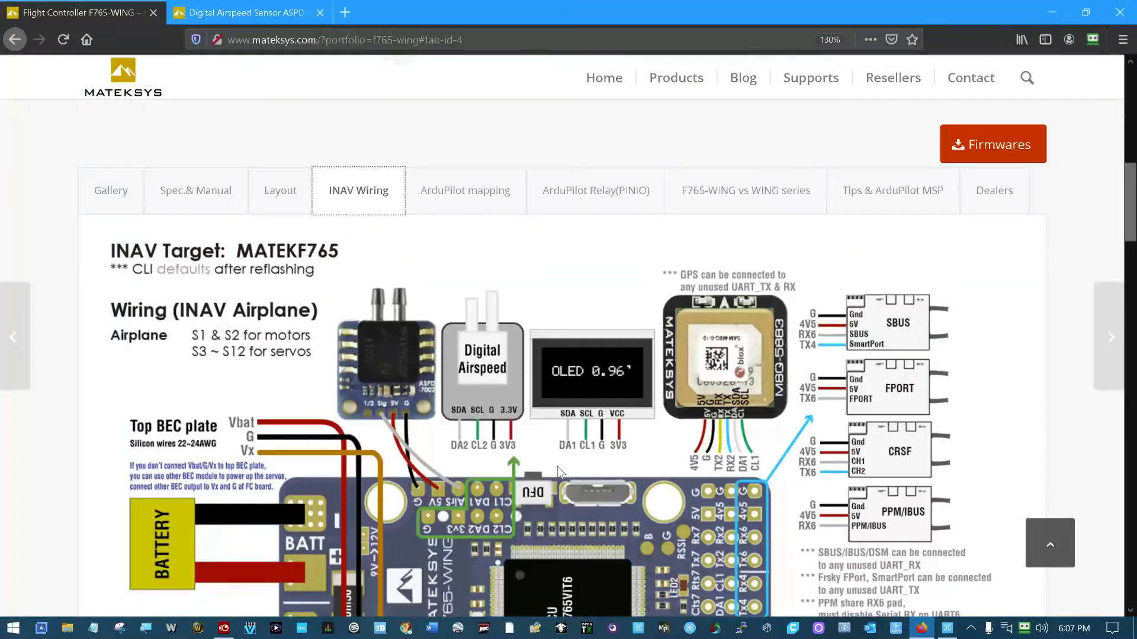